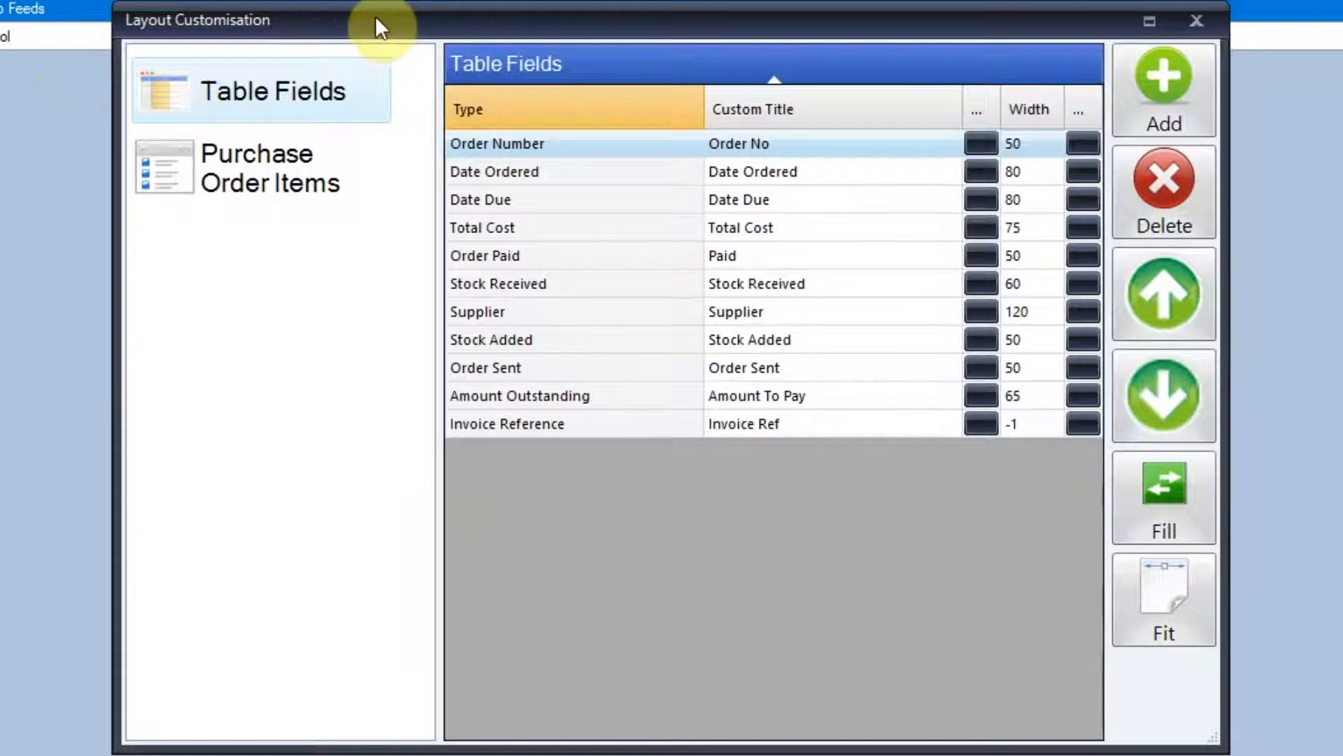
Step: Add a Generated By field to the purchase orders table layout, keeping its default column header
drag(578, 20, 546, 128)
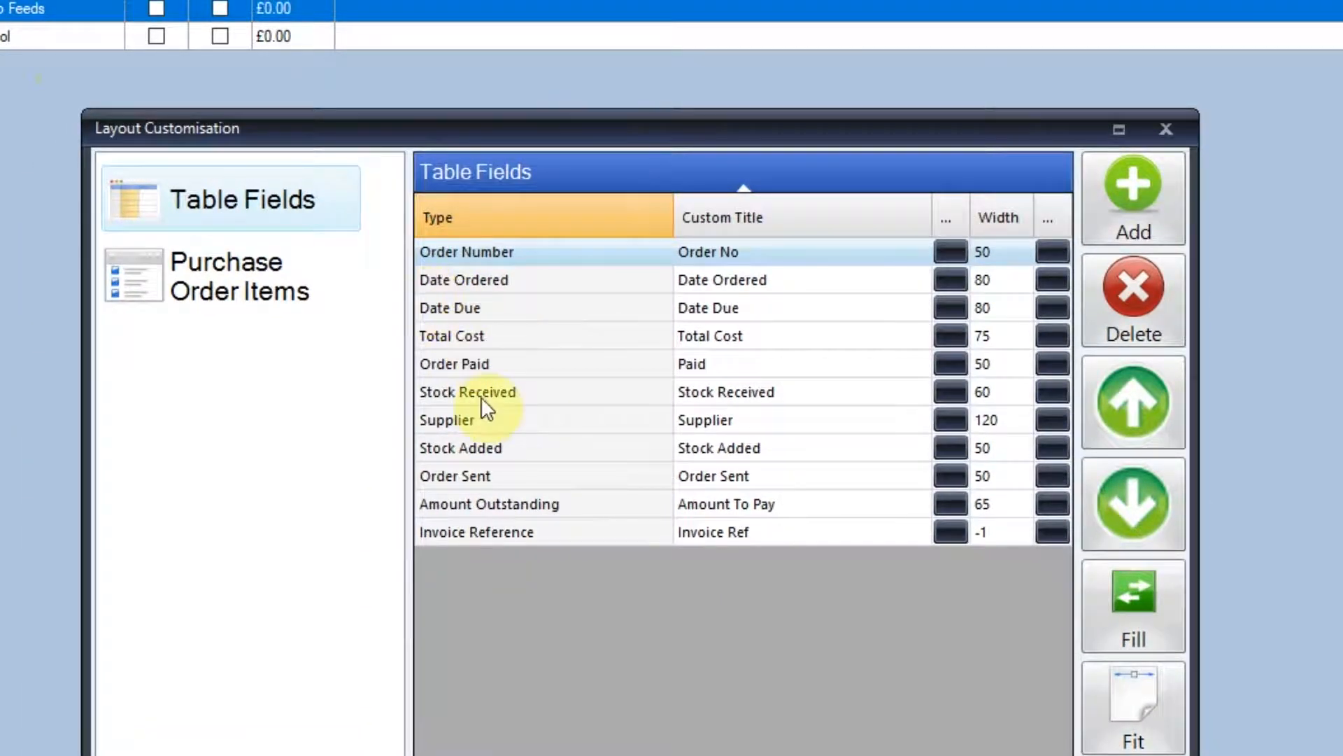
click(1118, 203)
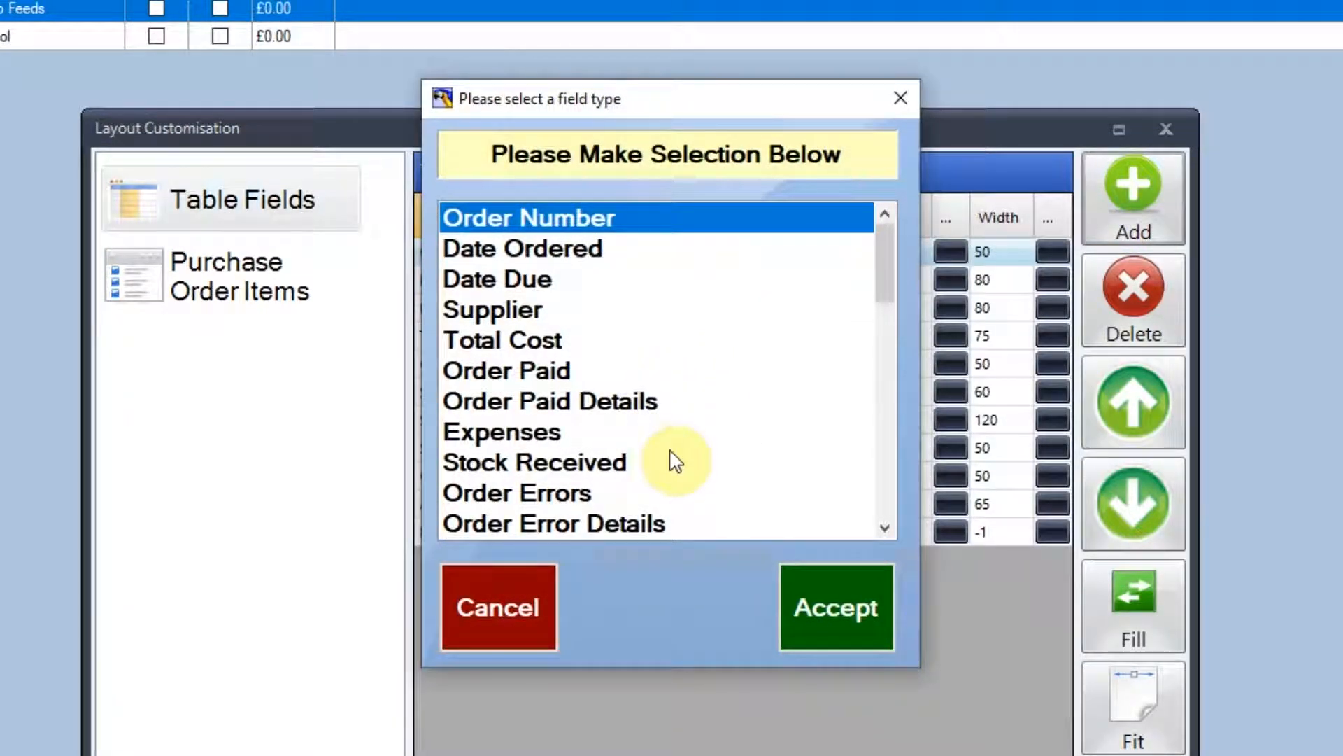
scroll(676, 462, down, 4)
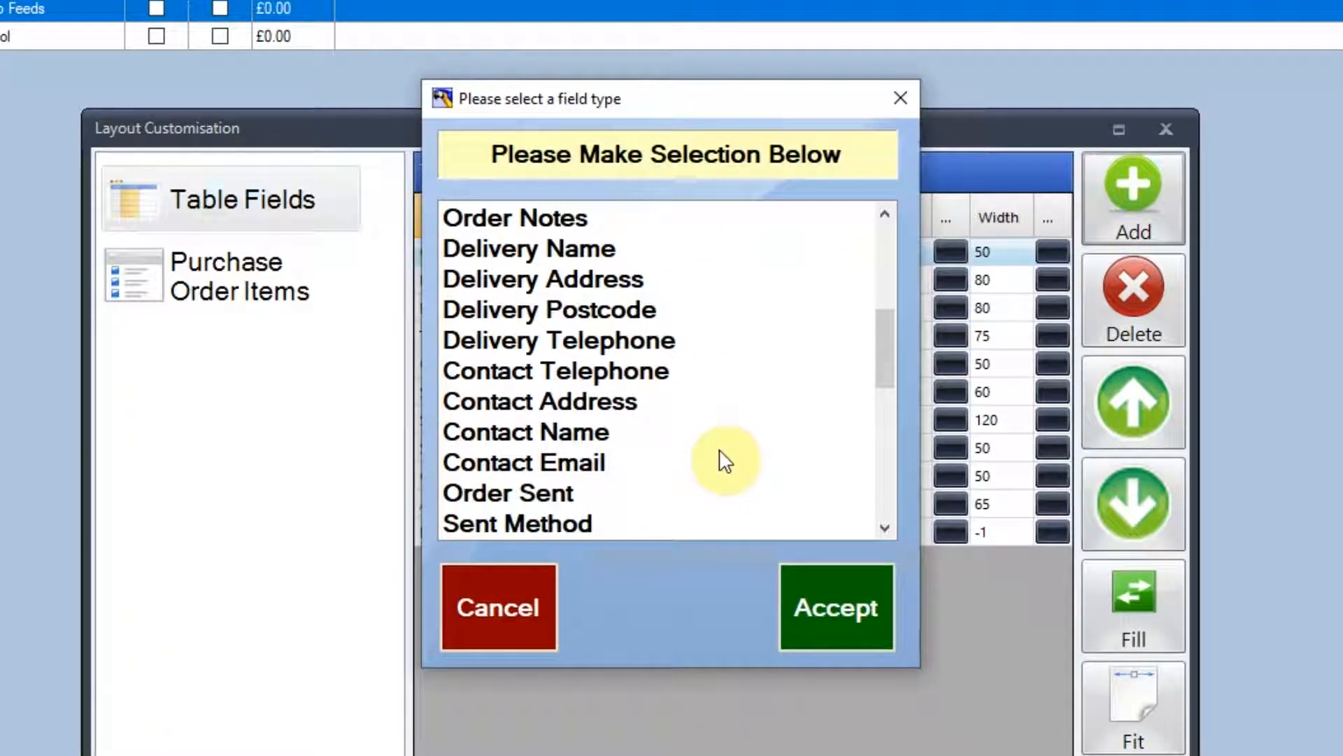
scroll(726, 462, down, 1)
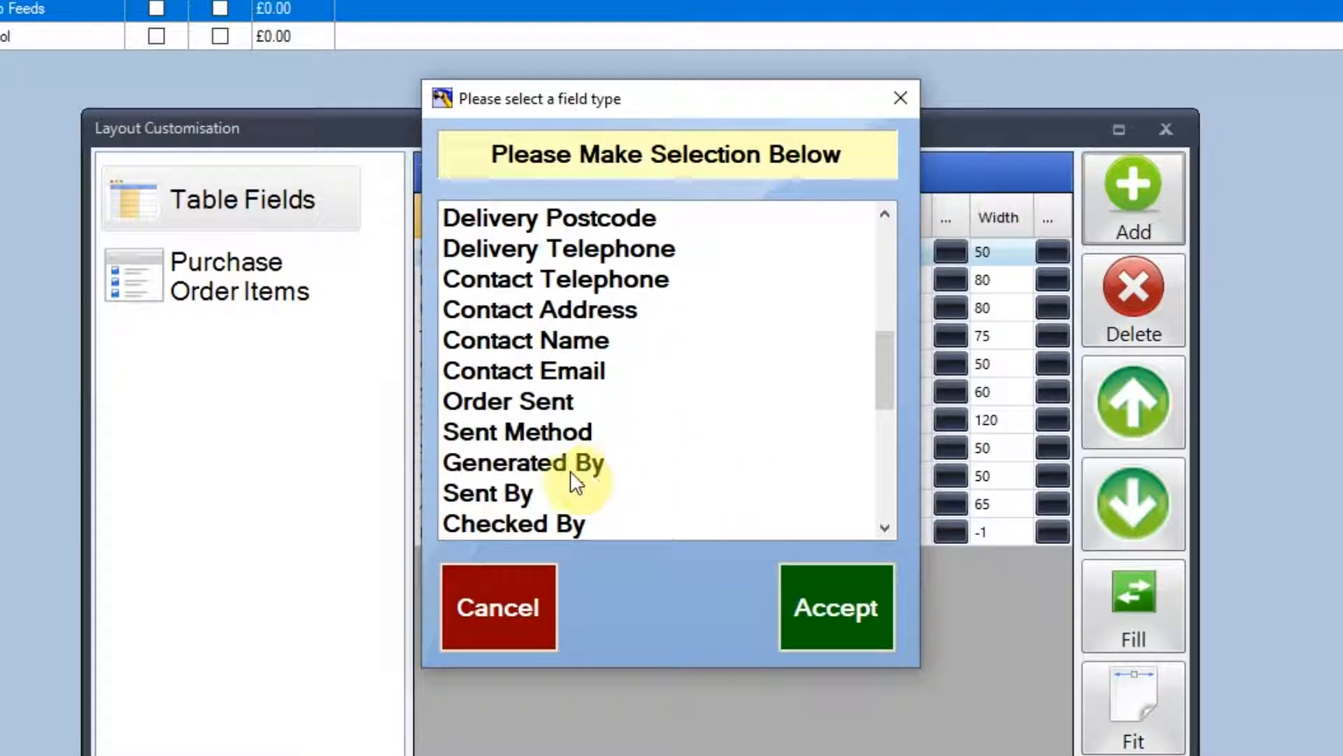
click(532, 464)
click(844, 594)
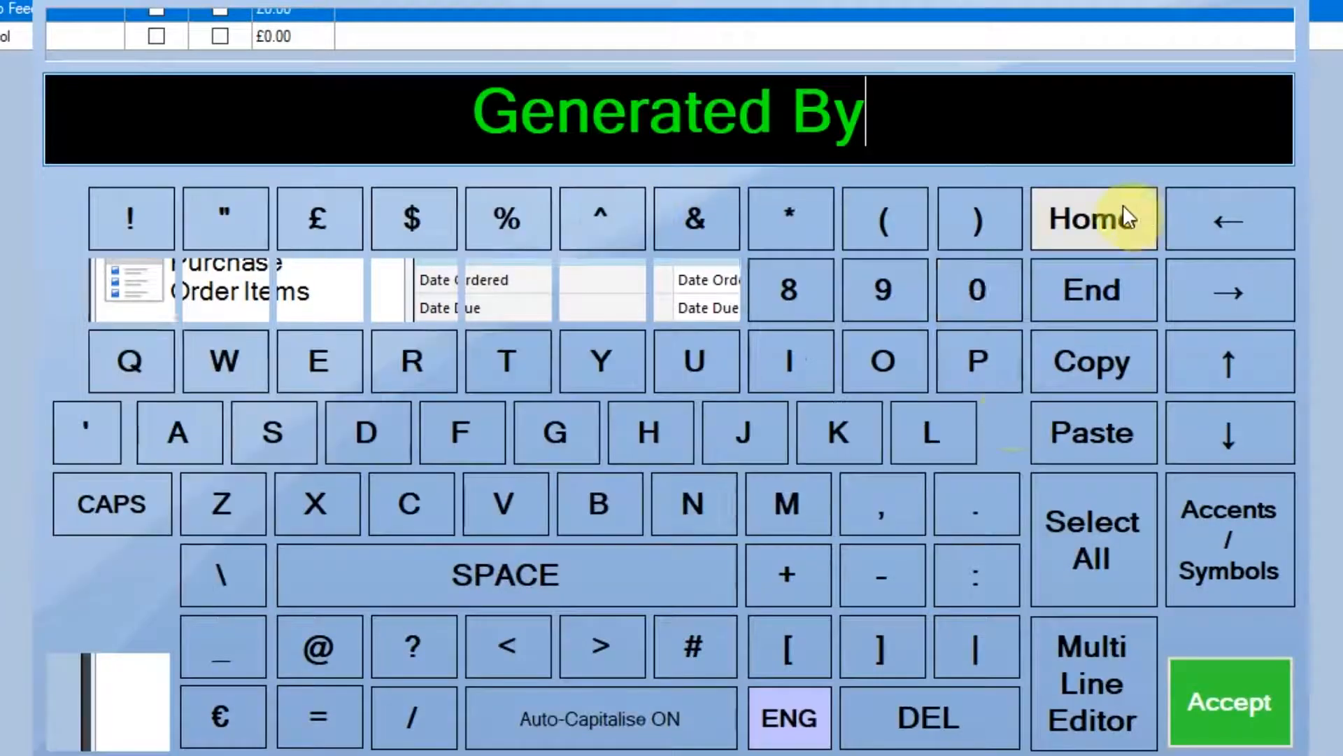
click(1225, 695)
Step: Add a Checked By field to the purchase orders table layout with its default column header
click(1111, 220)
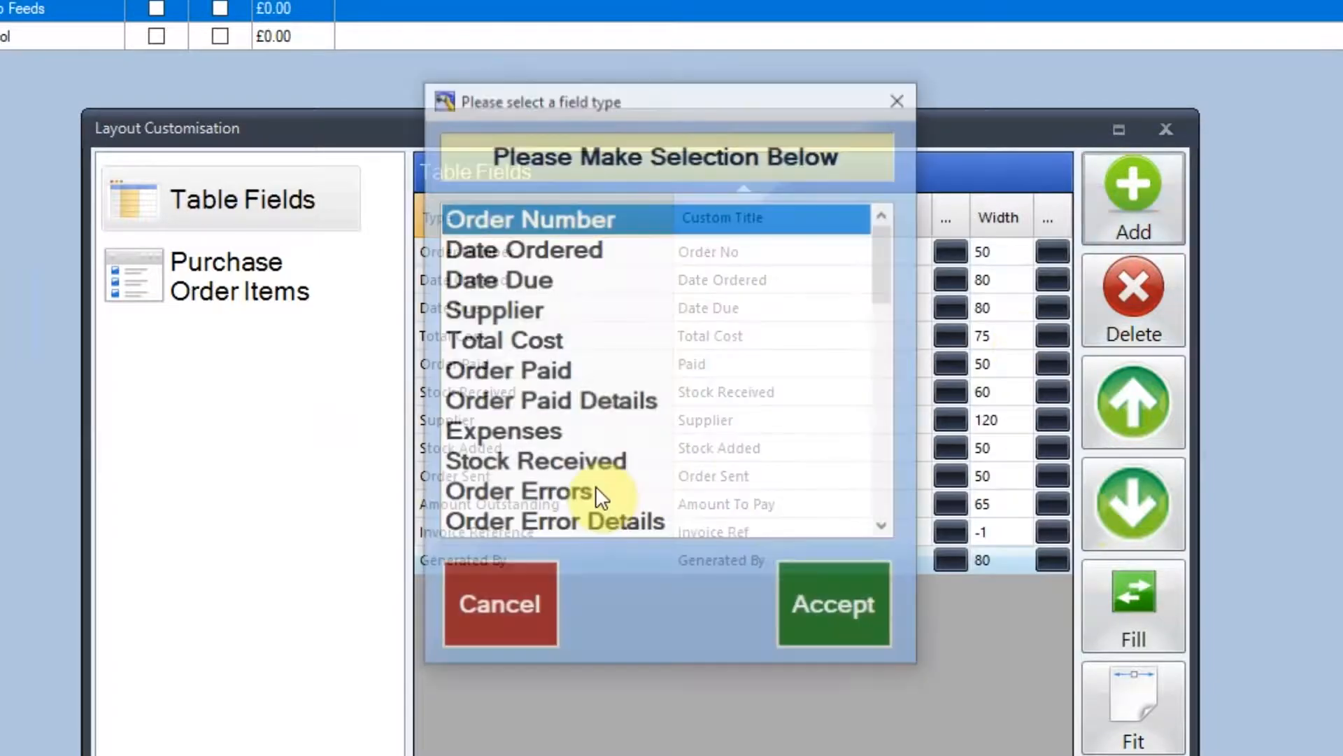
scroll(609, 521, down, 1)
scroll(609, 522, down, 5)
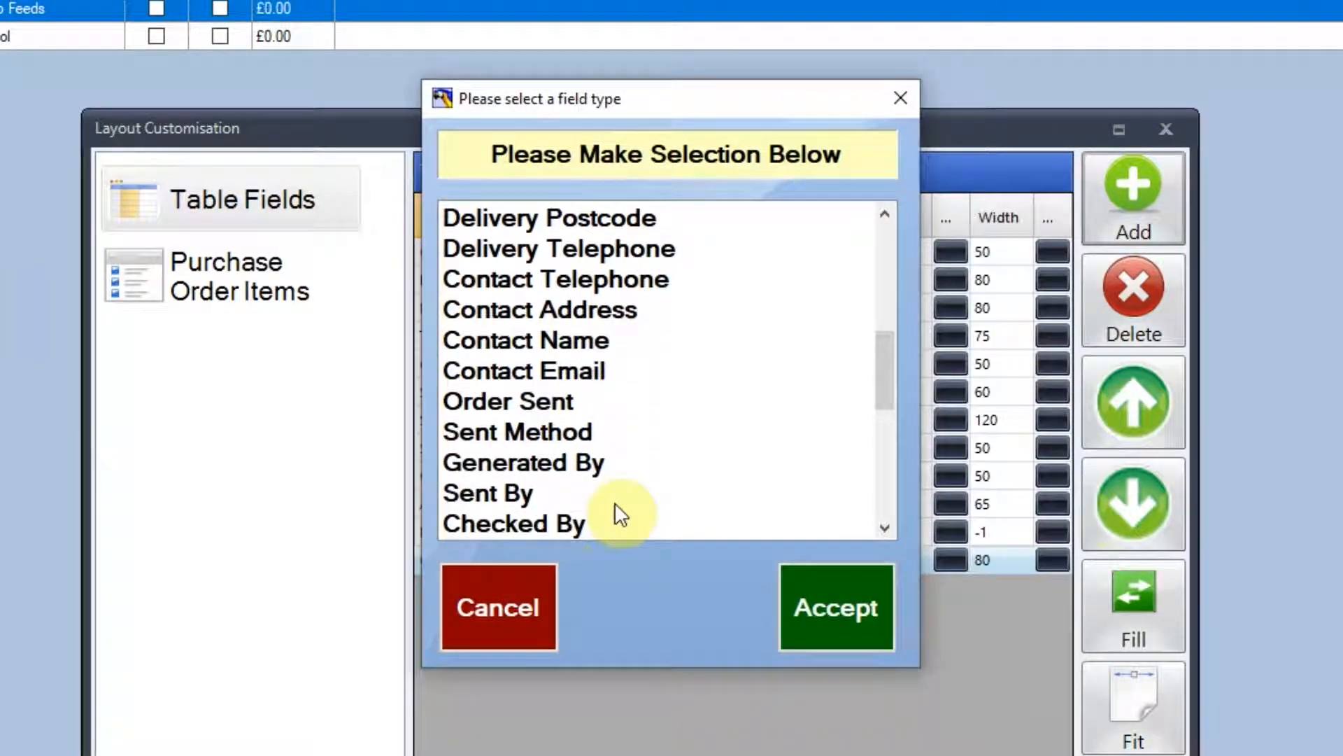
click(595, 518)
click(877, 613)
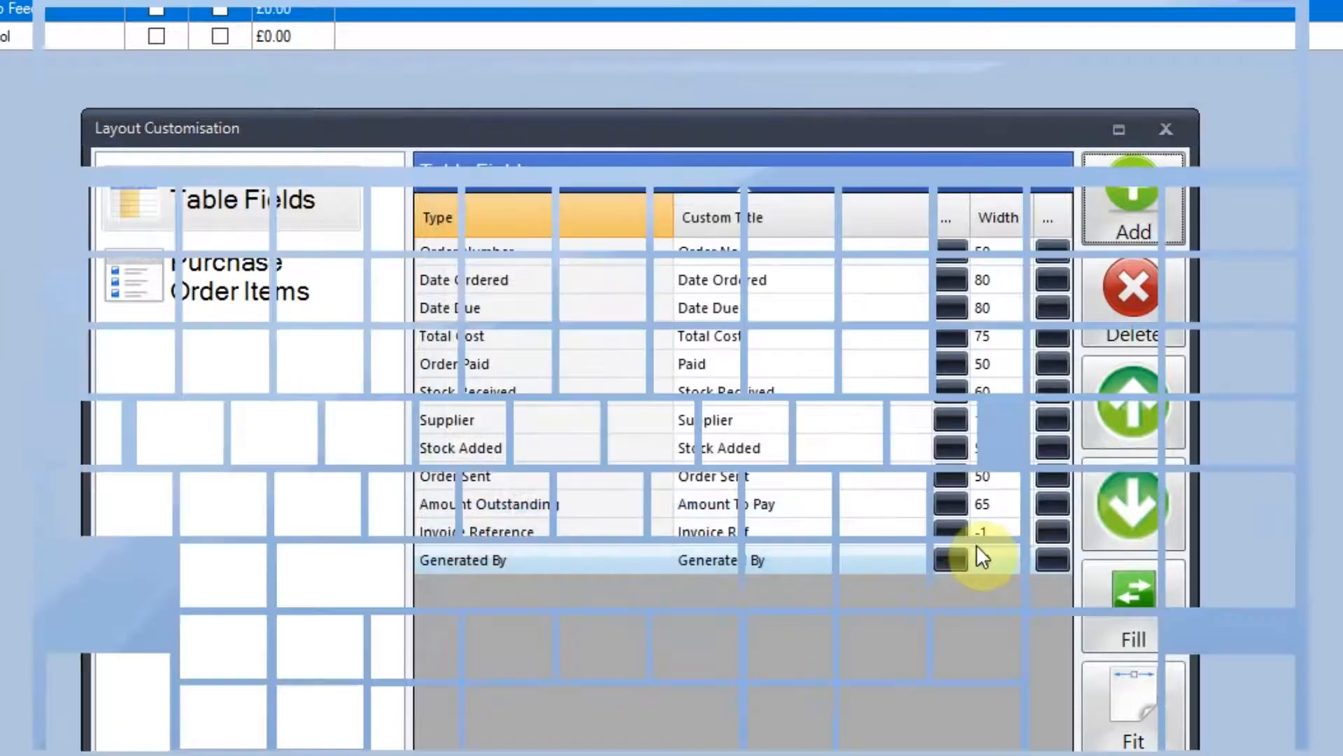
click(1232, 689)
Step: Add a Total Products field with its default header to the purchase orders table and close the layout customisation
click(1113, 207)
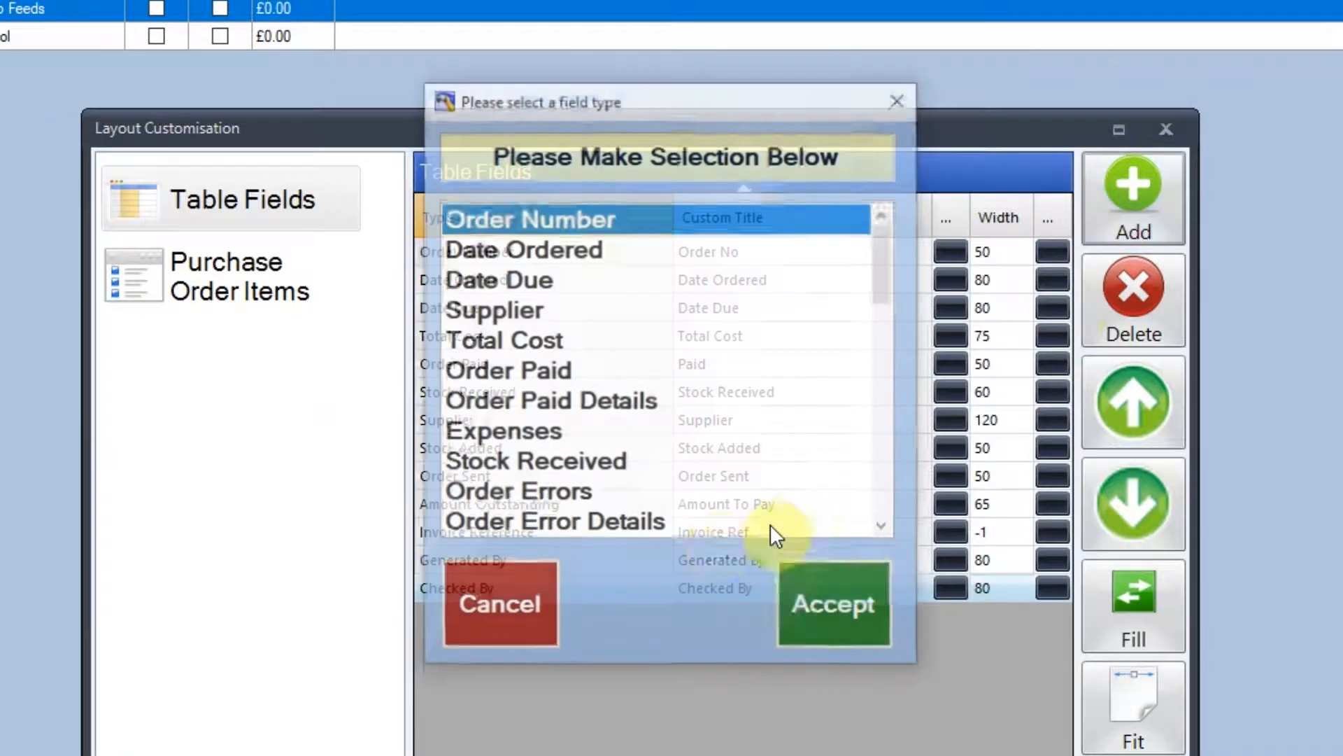
scroll(710, 524, down, 3)
scroll(710, 523, down, 5)
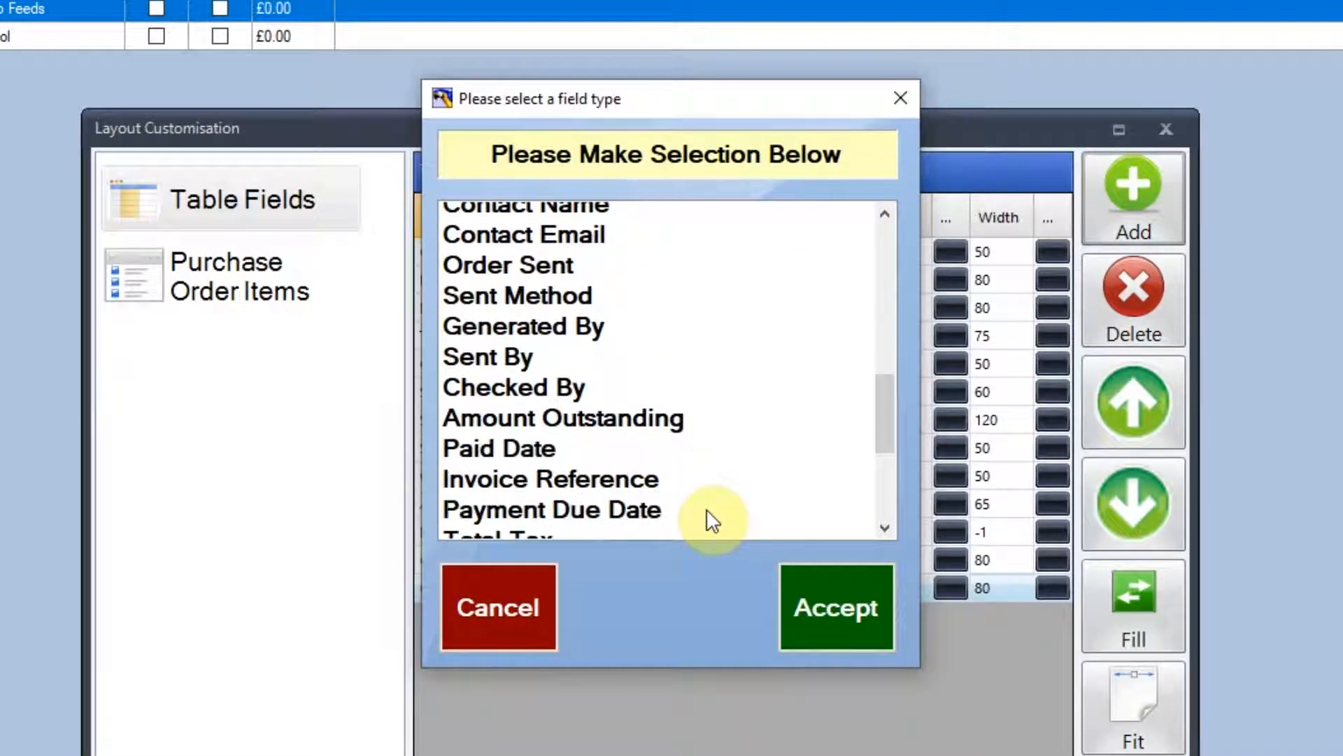
click(605, 432)
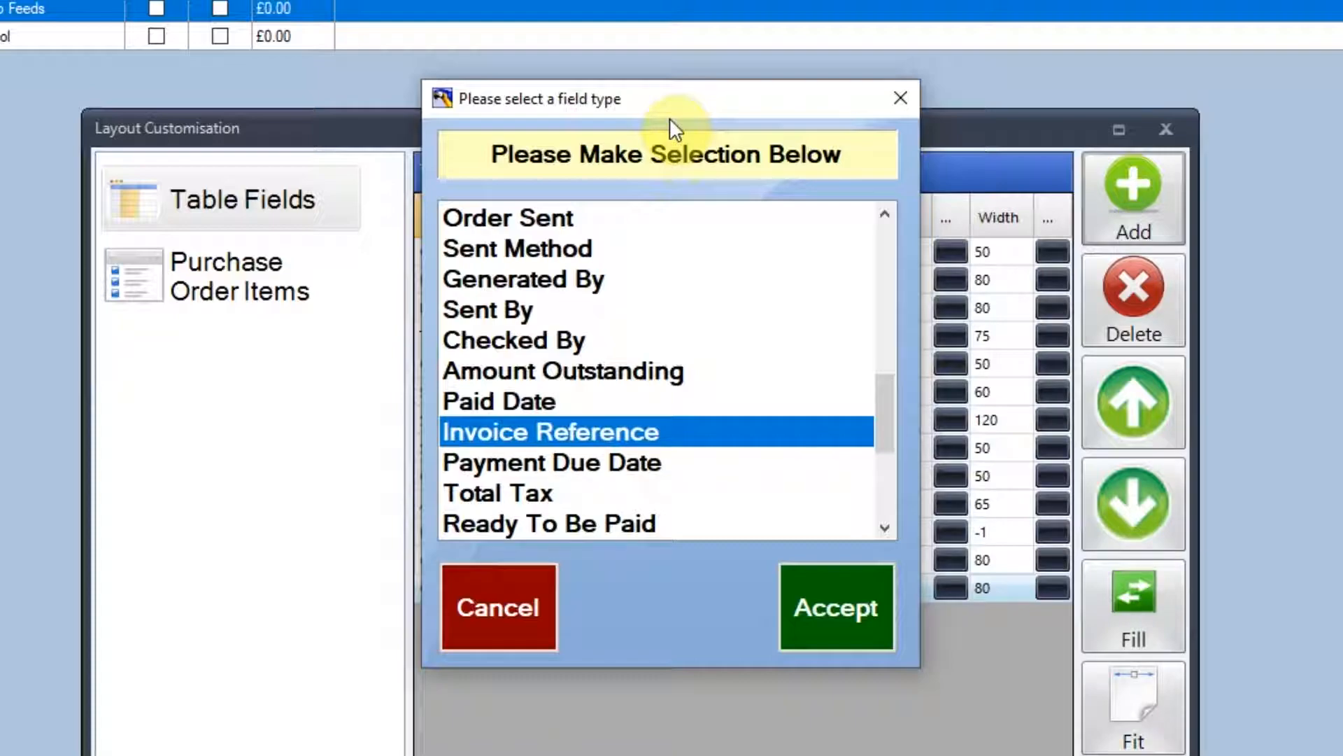
click(566, 491)
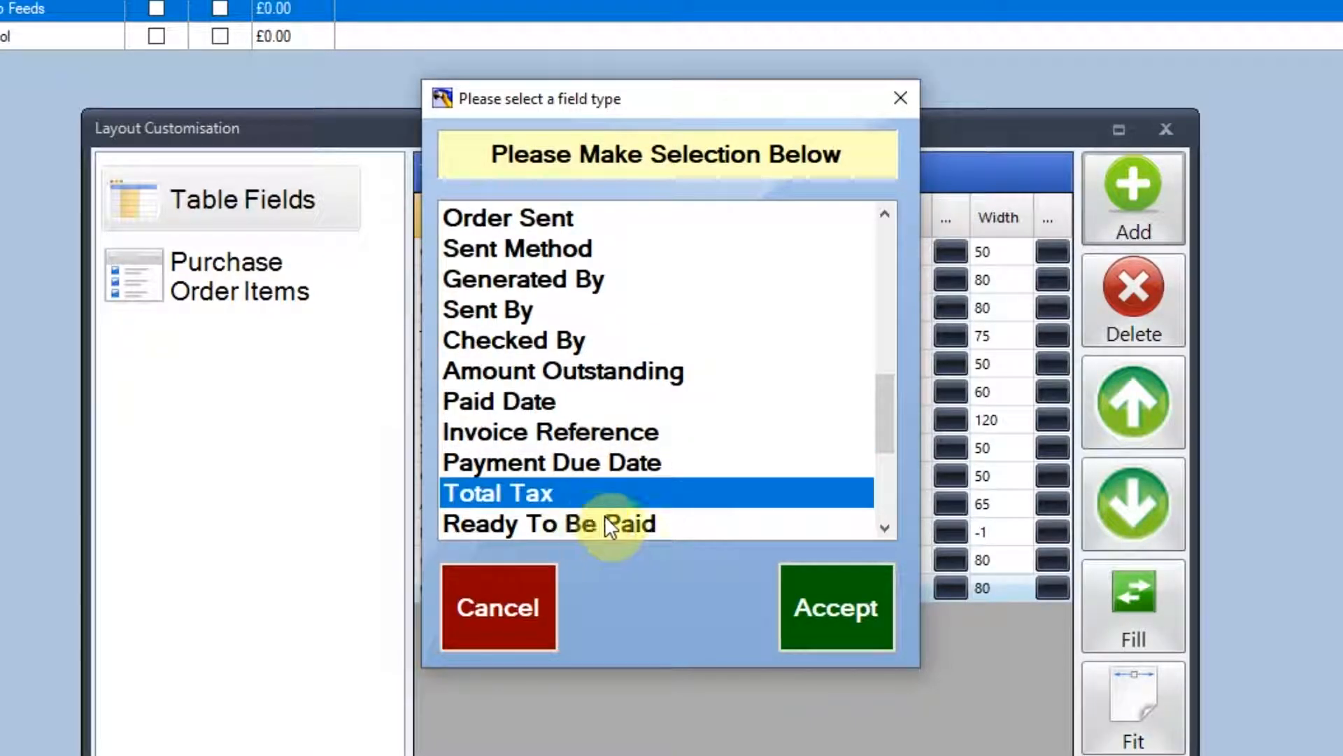
scroll(660, 493, down, 1)
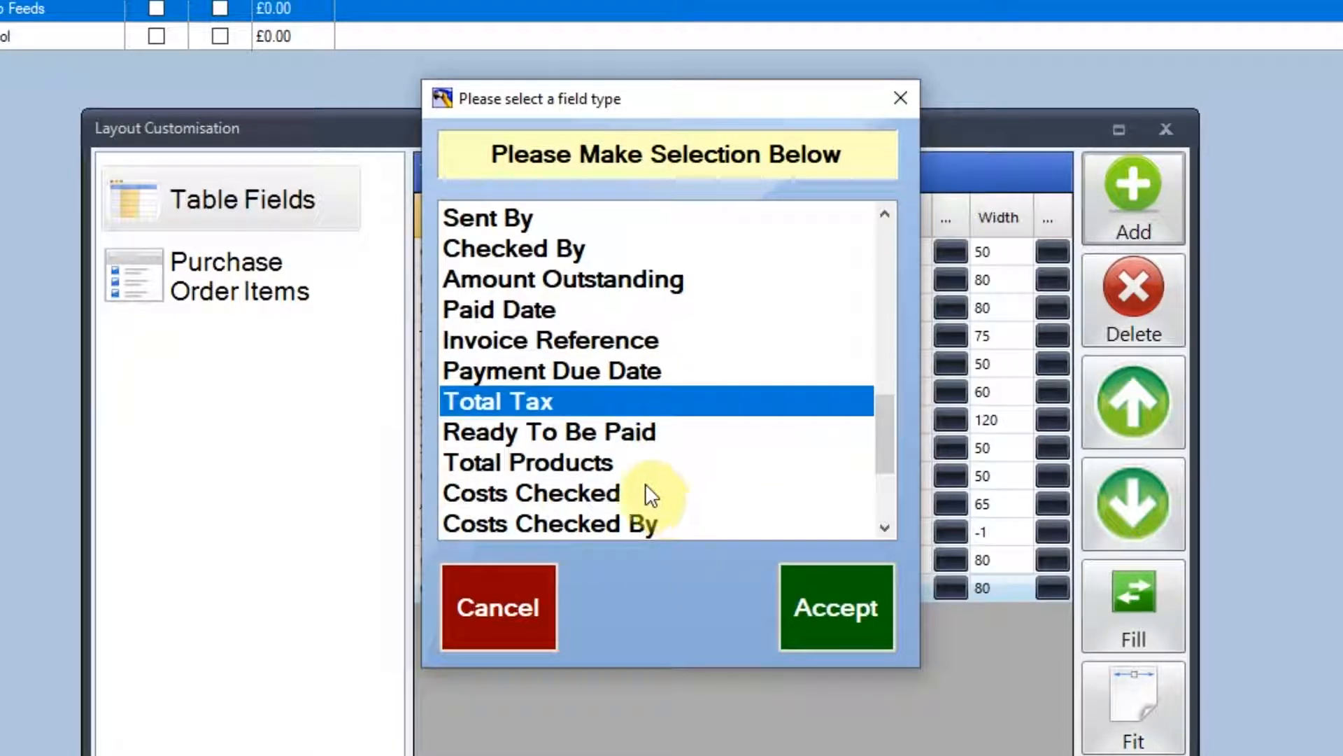
click(591, 465)
click(837, 573)
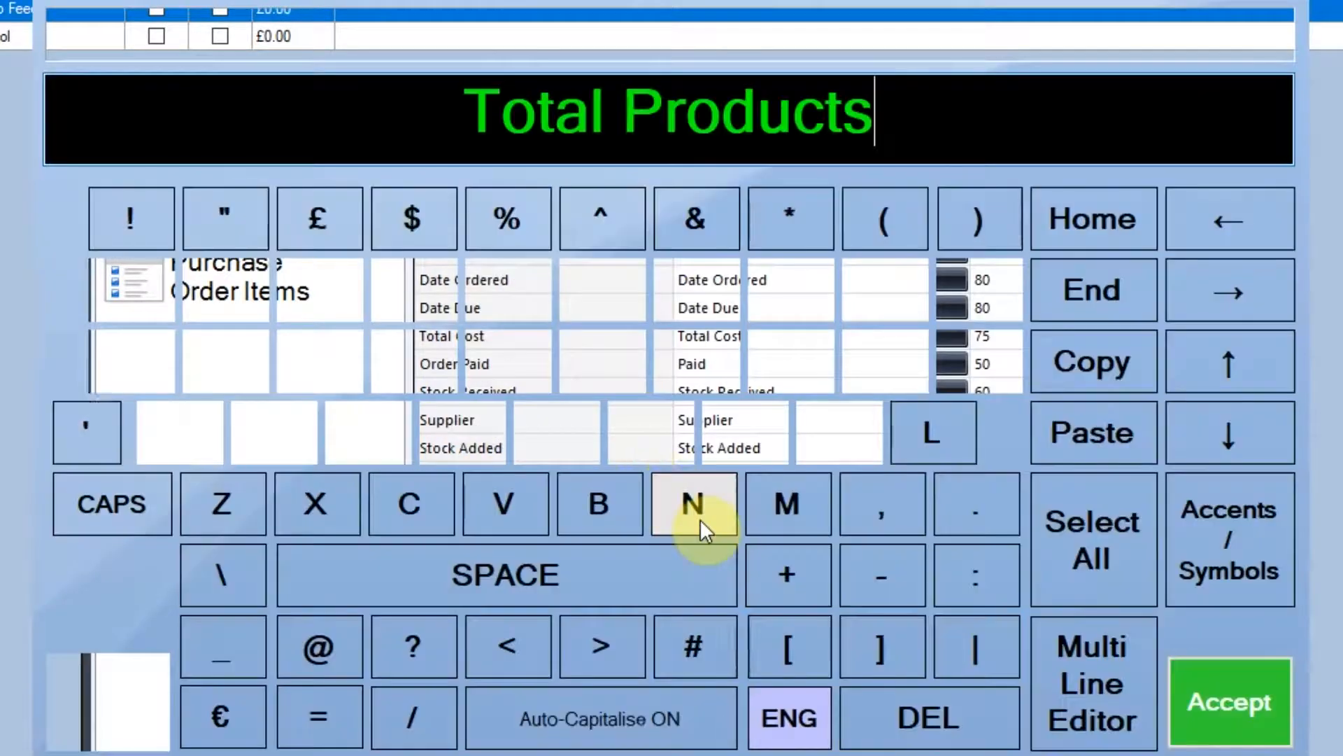
click(1203, 720)
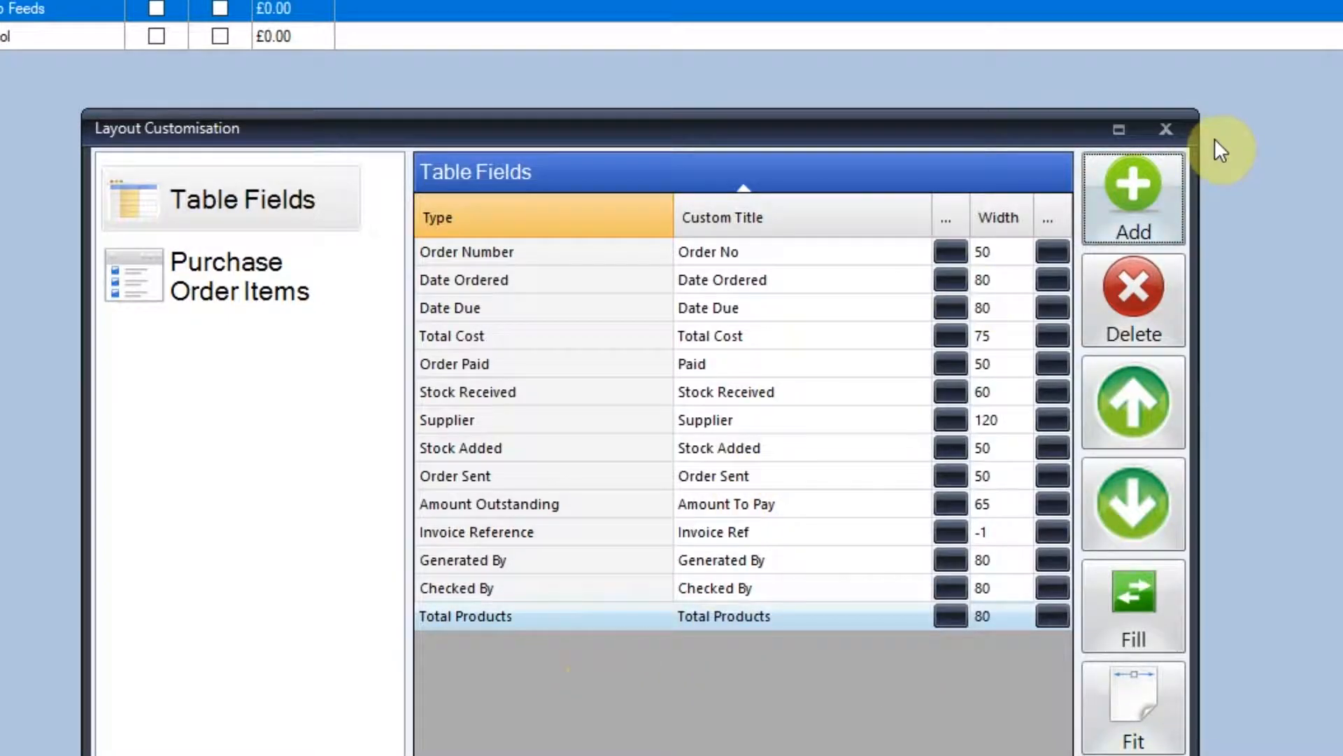
click(1161, 128)
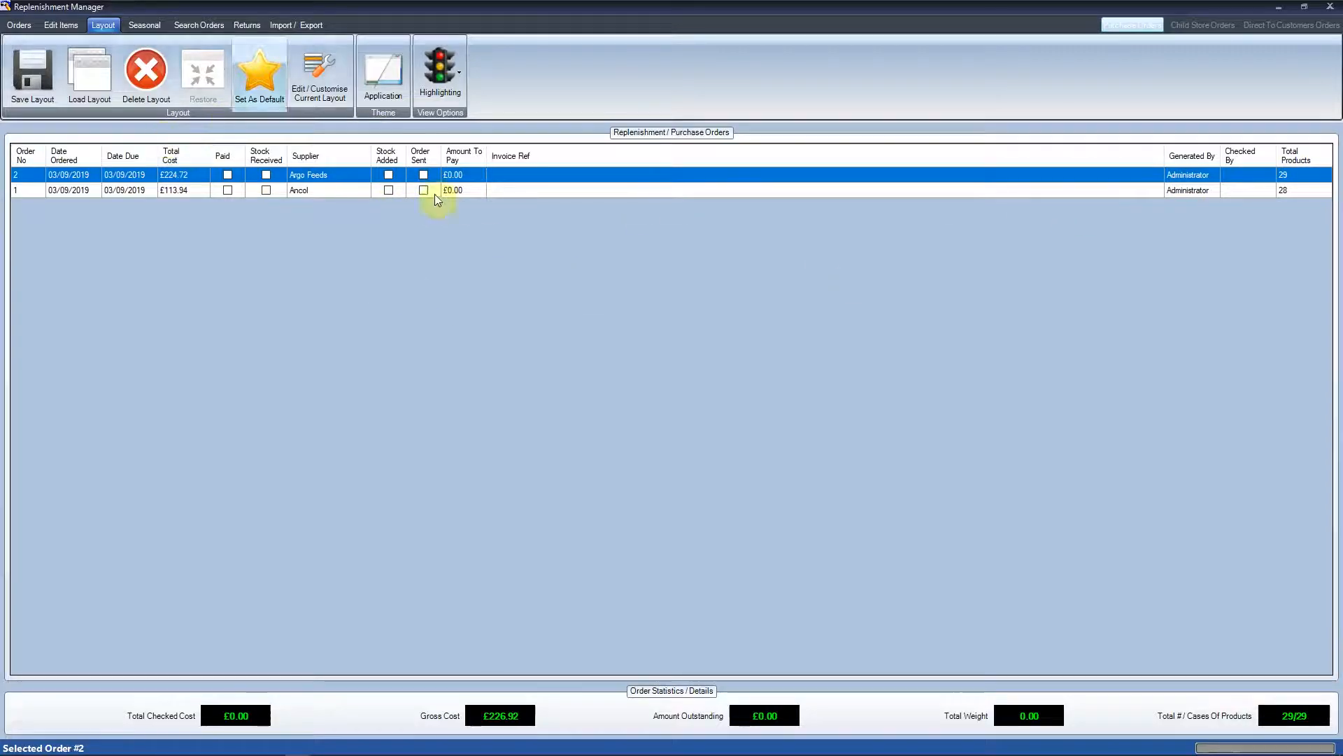
Step: Open the Argo Feeds order and bring up the Purchase Order Items fields in the layout customisation
double_click(312, 181)
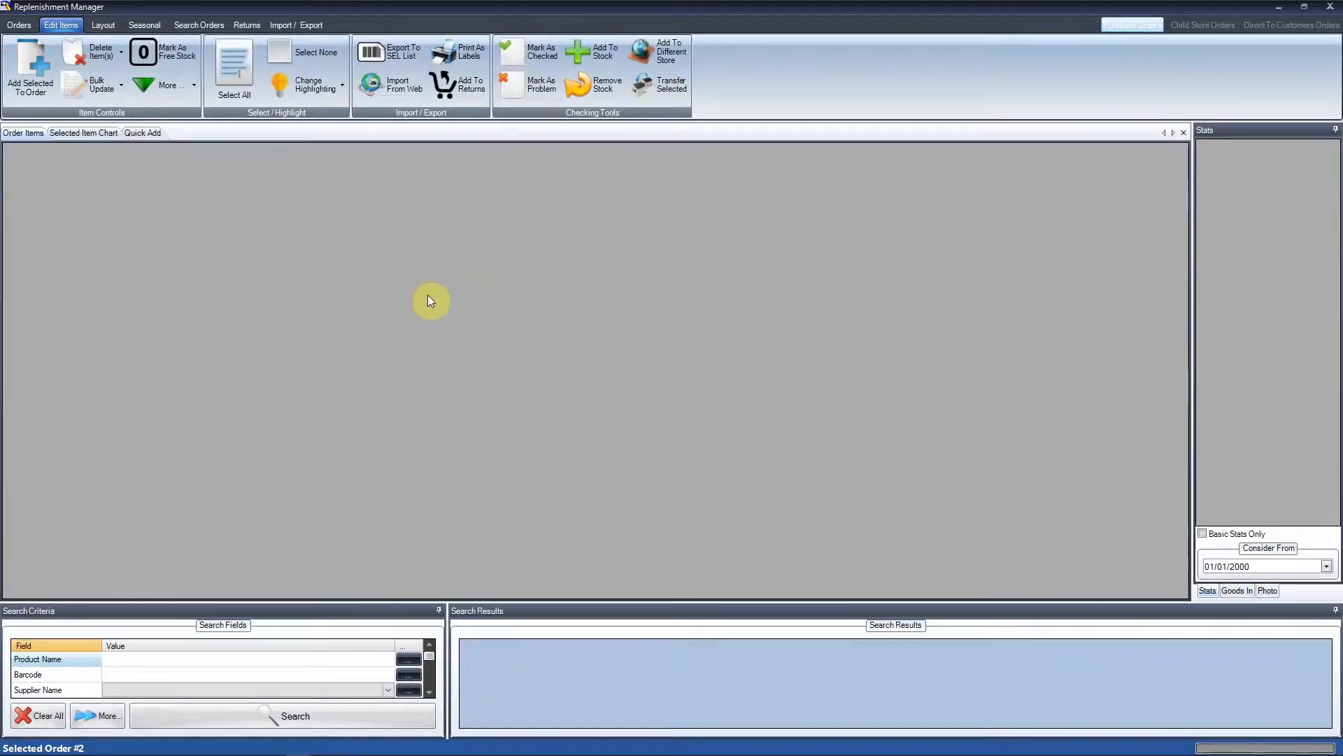
click(102, 25)
click(331, 101)
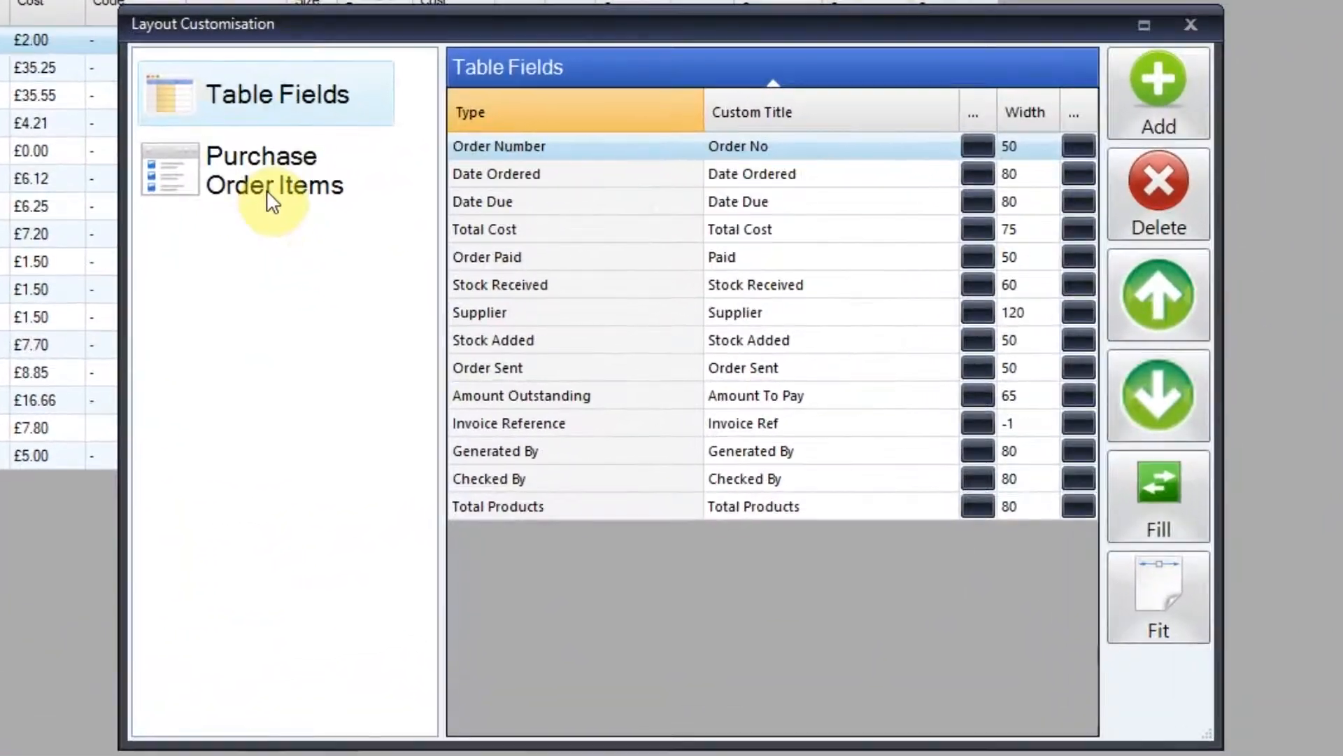
click(465, 279)
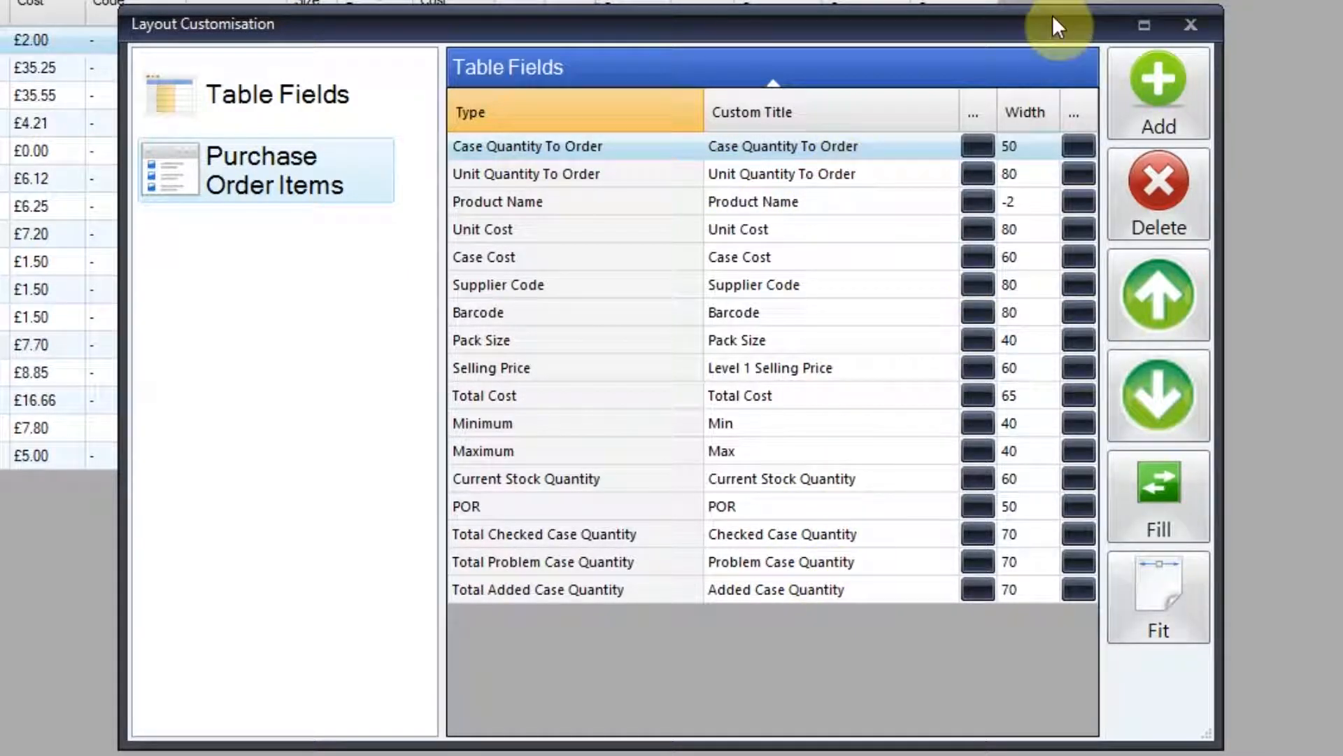
Step: Add a Total Sold In Last 7 Days field to the Purchase Order Items layout, keeping its default column header
click(1140, 86)
scroll(745, 382, down, 4)
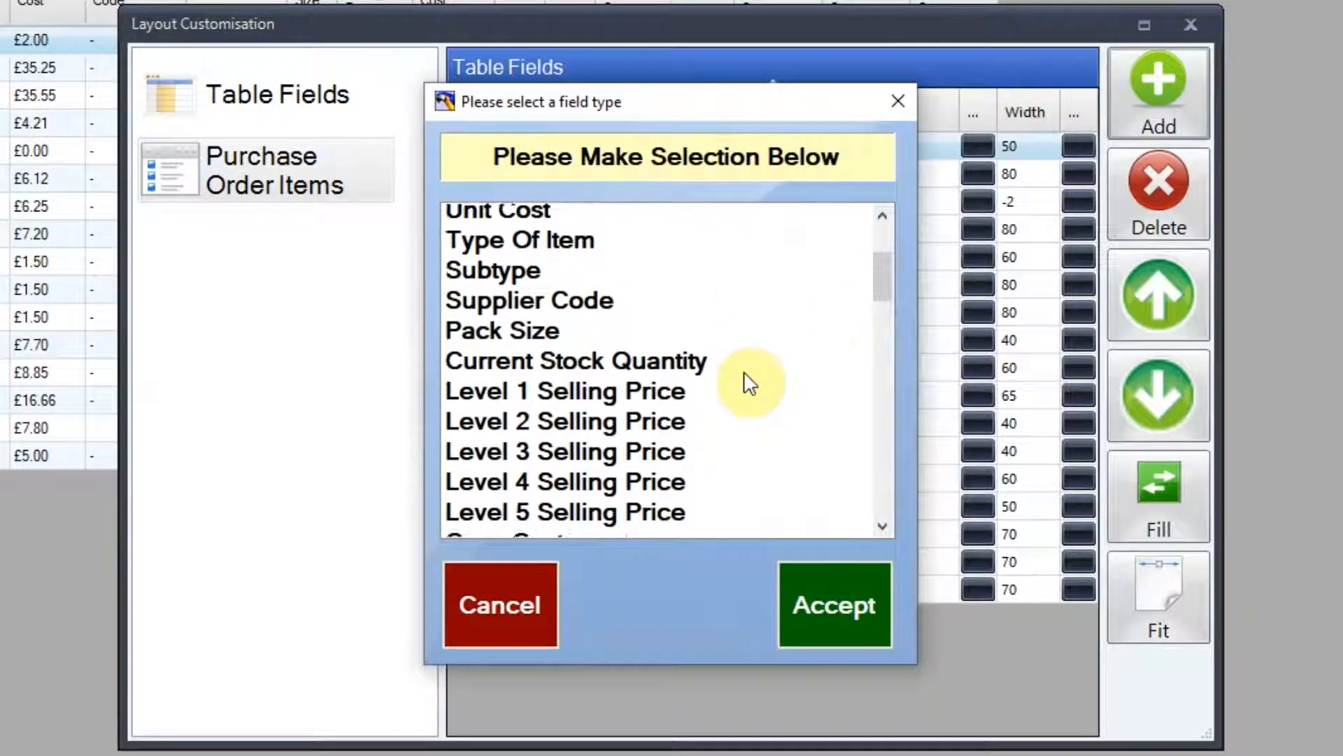
scroll(714, 378, down, 2)
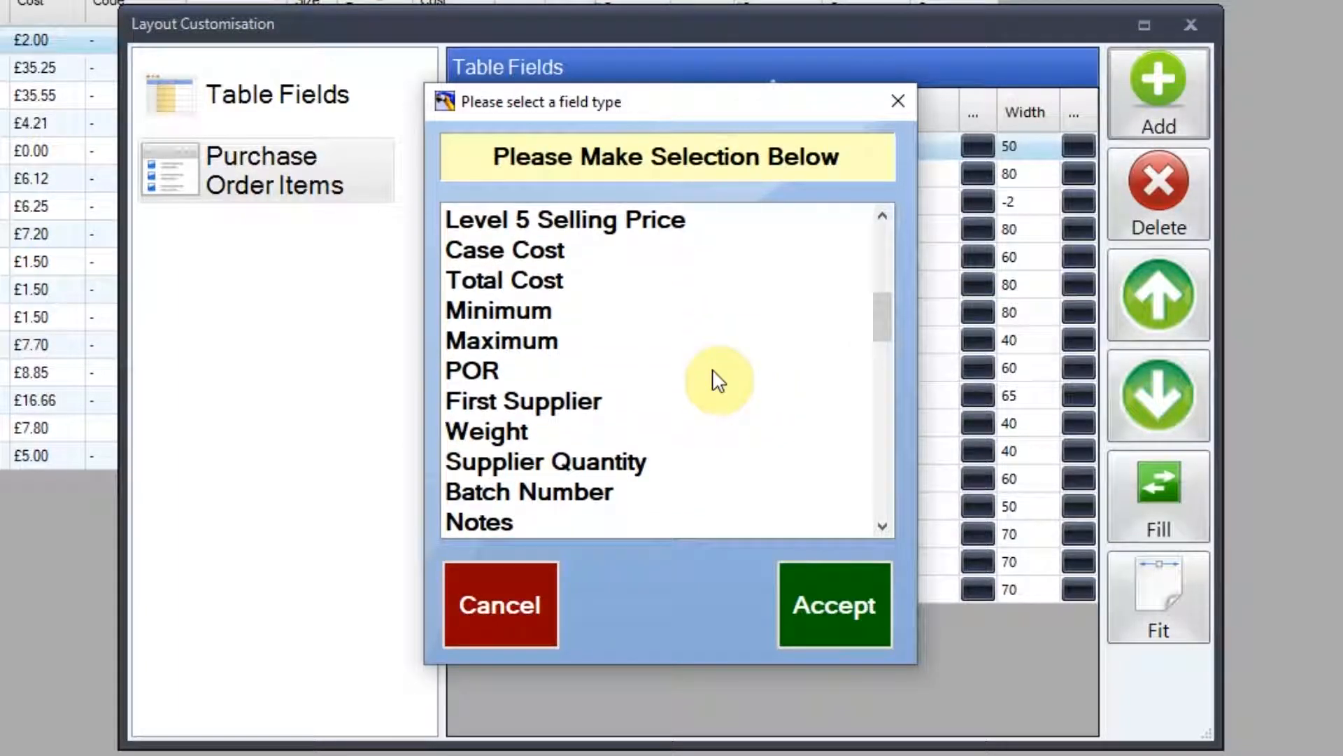
scroll(653, 391, down, 1)
scroll(665, 395, down, 2)
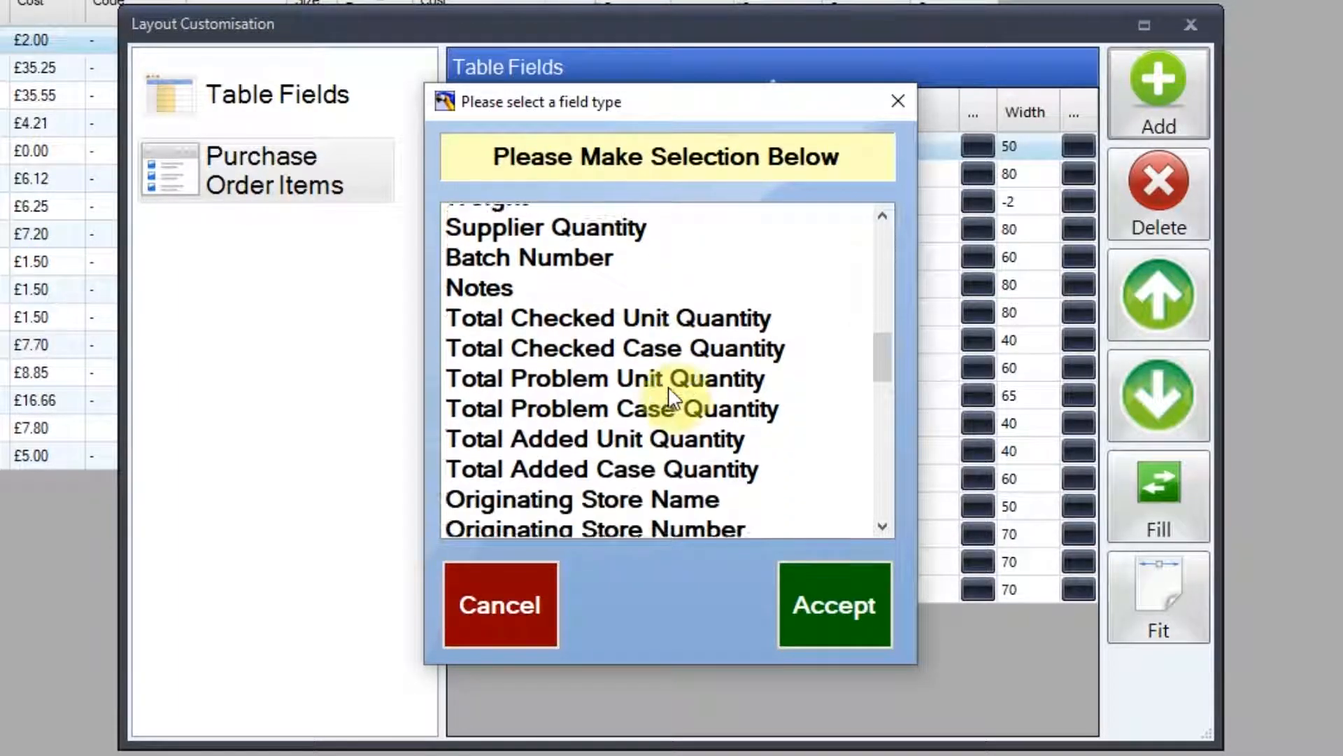
scroll(665, 384, down, 1)
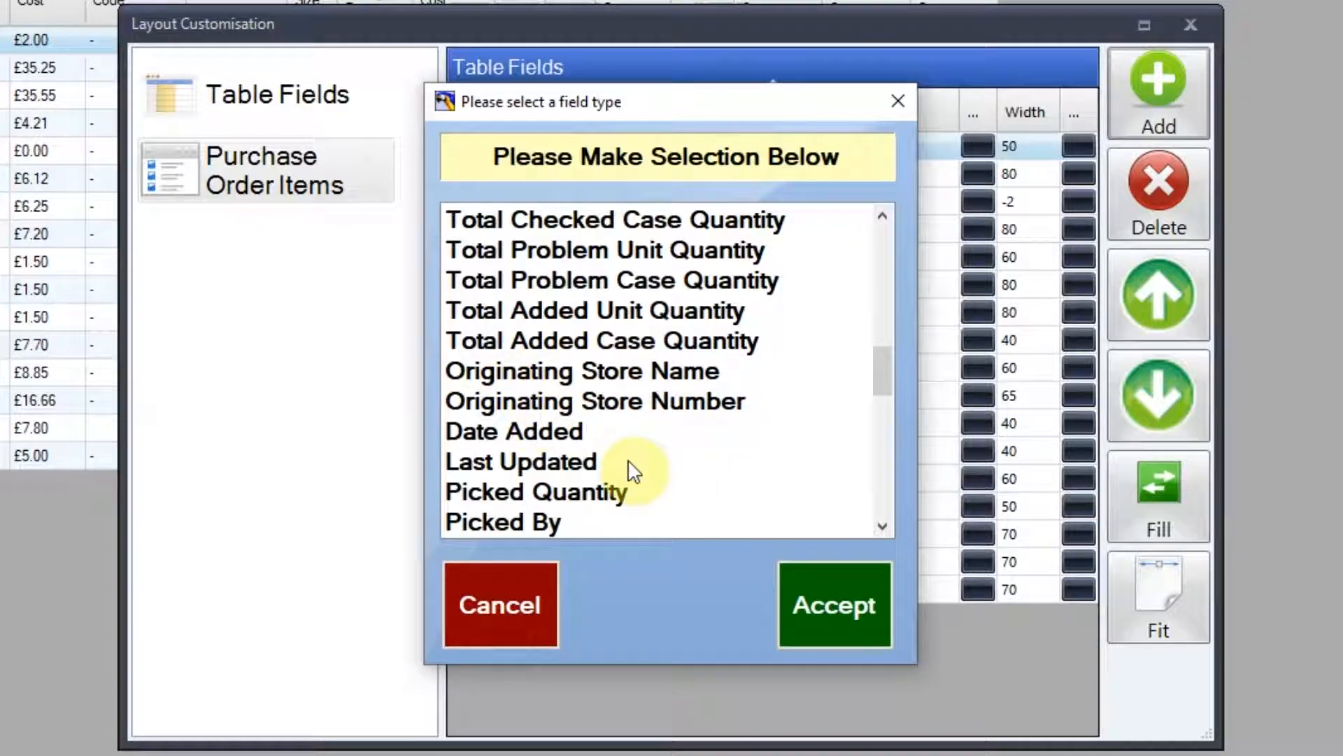
scroll(633, 467, down, 1)
scroll(630, 465, down, 3)
click(665, 341)
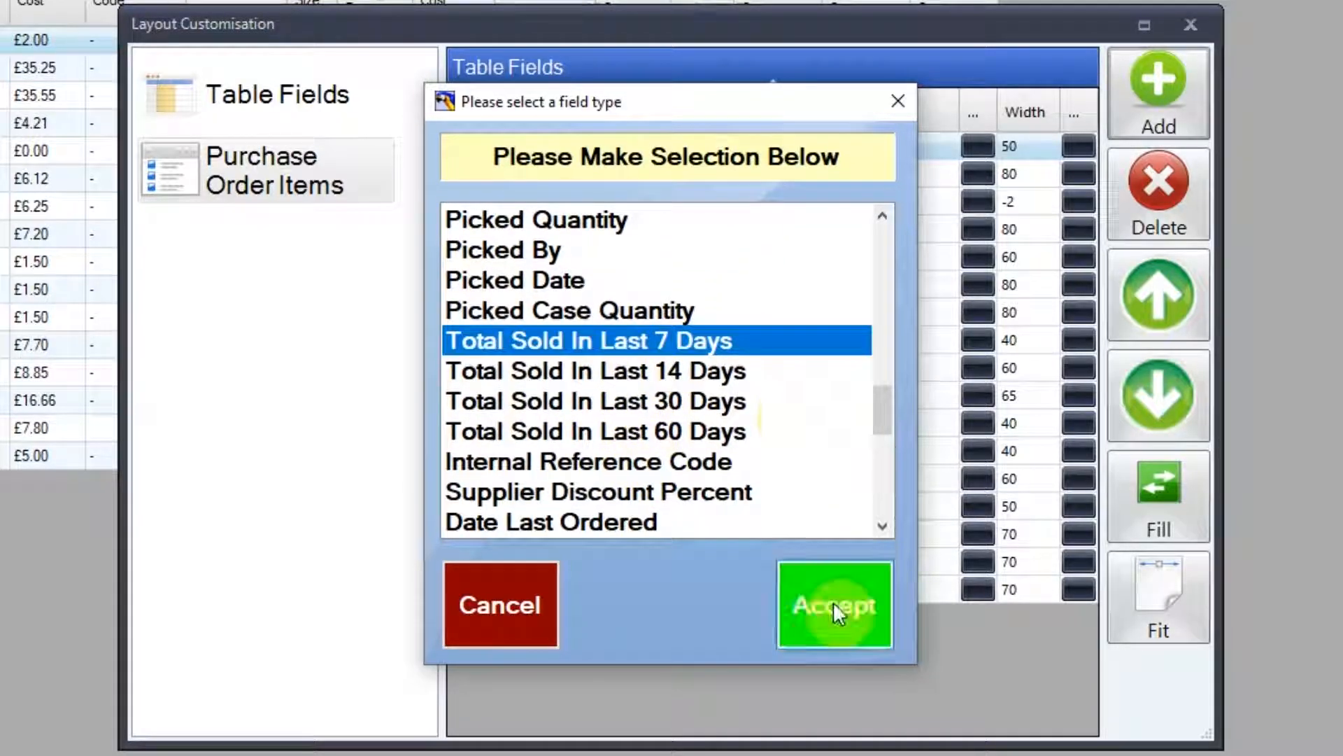
click(890, 581)
click(1185, 696)
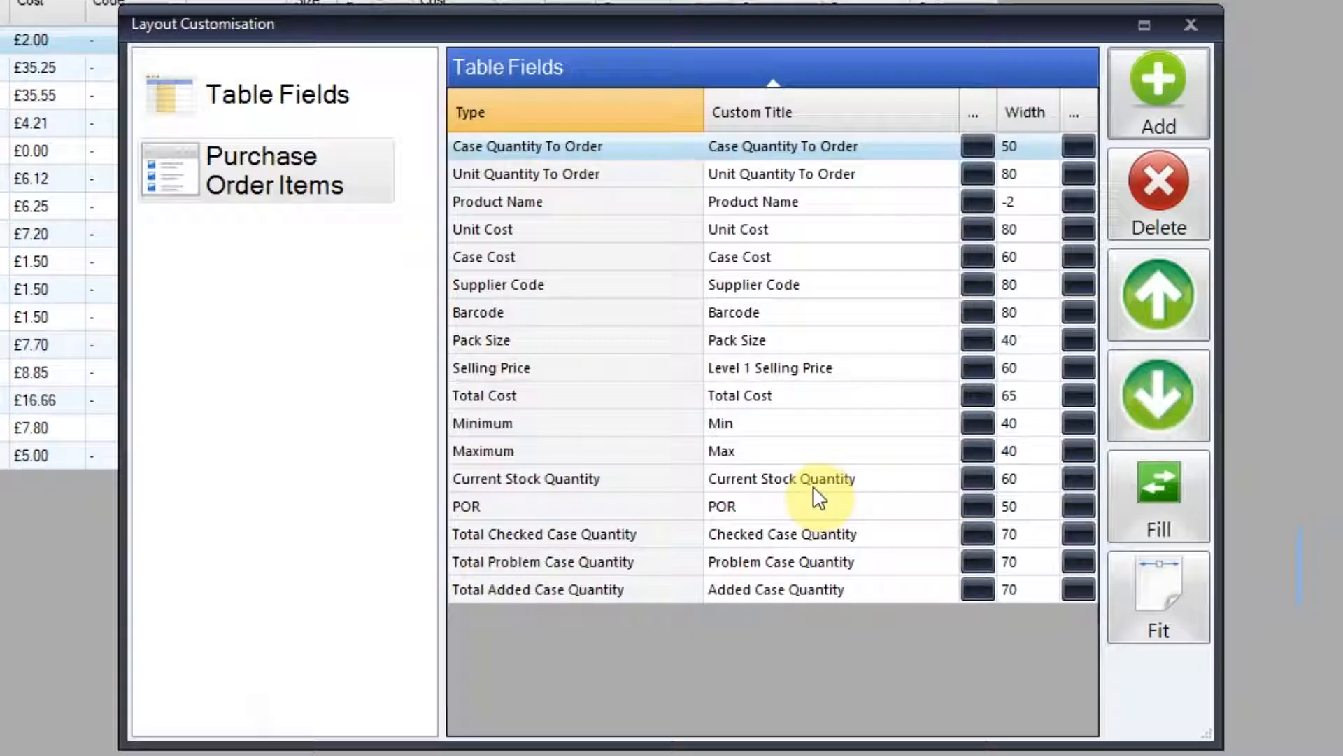
Step: Add a Total Sold In Last 14 Days field to the Purchase Order Items layout with its default column header
click(1161, 86)
scroll(683, 471, down, 10)
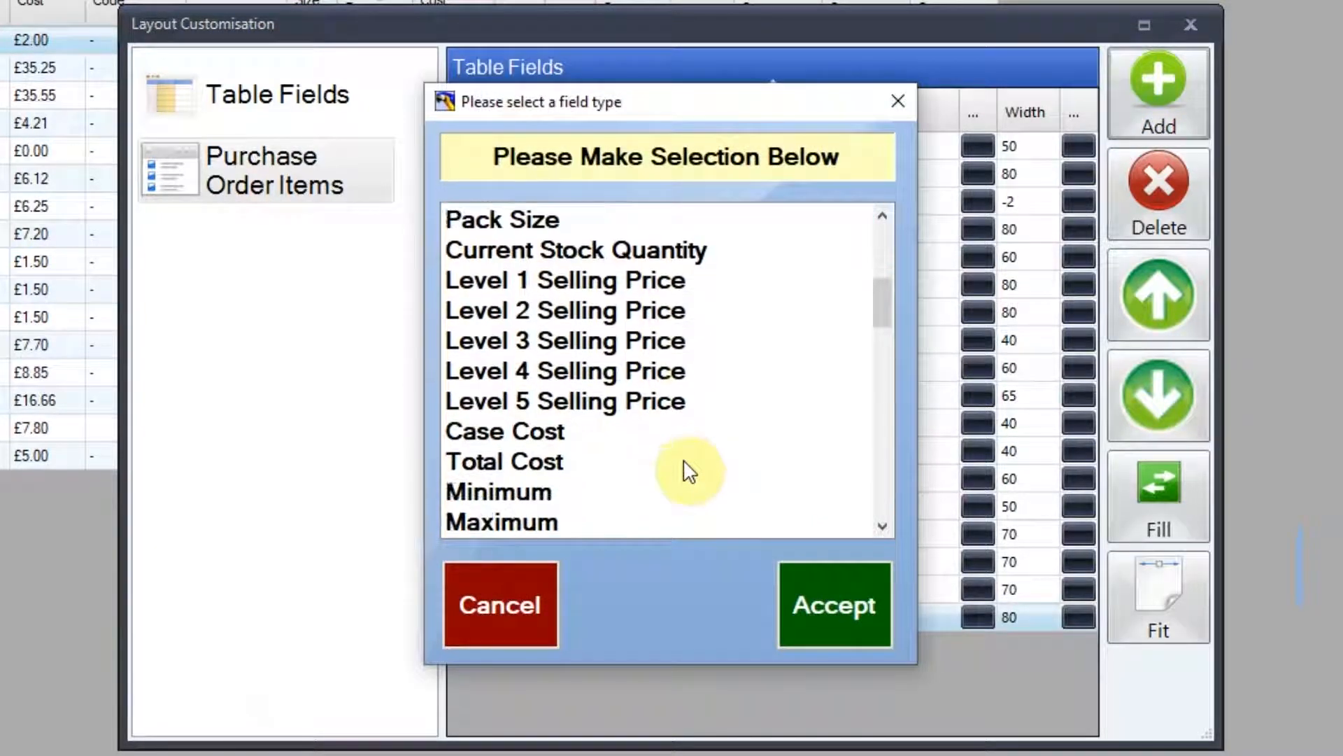
scroll(685, 464, down, 5)
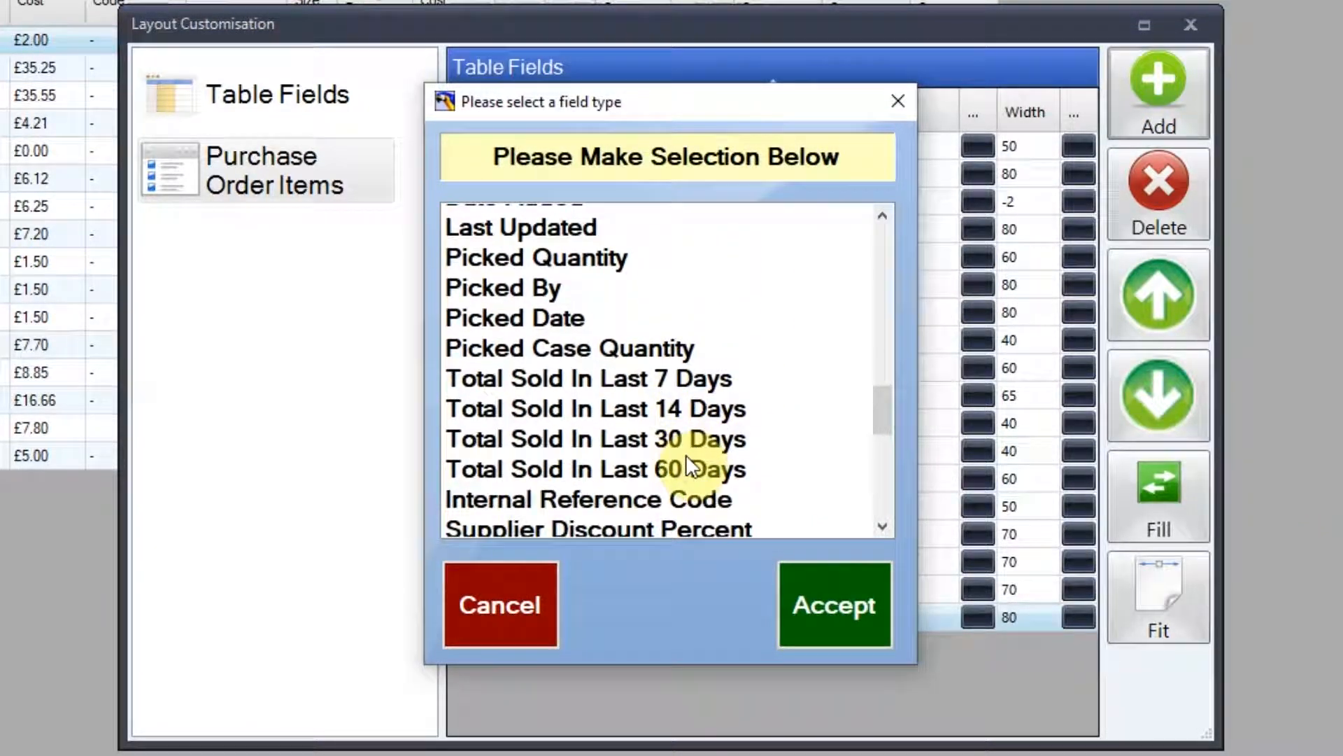
click(703, 377)
click(805, 591)
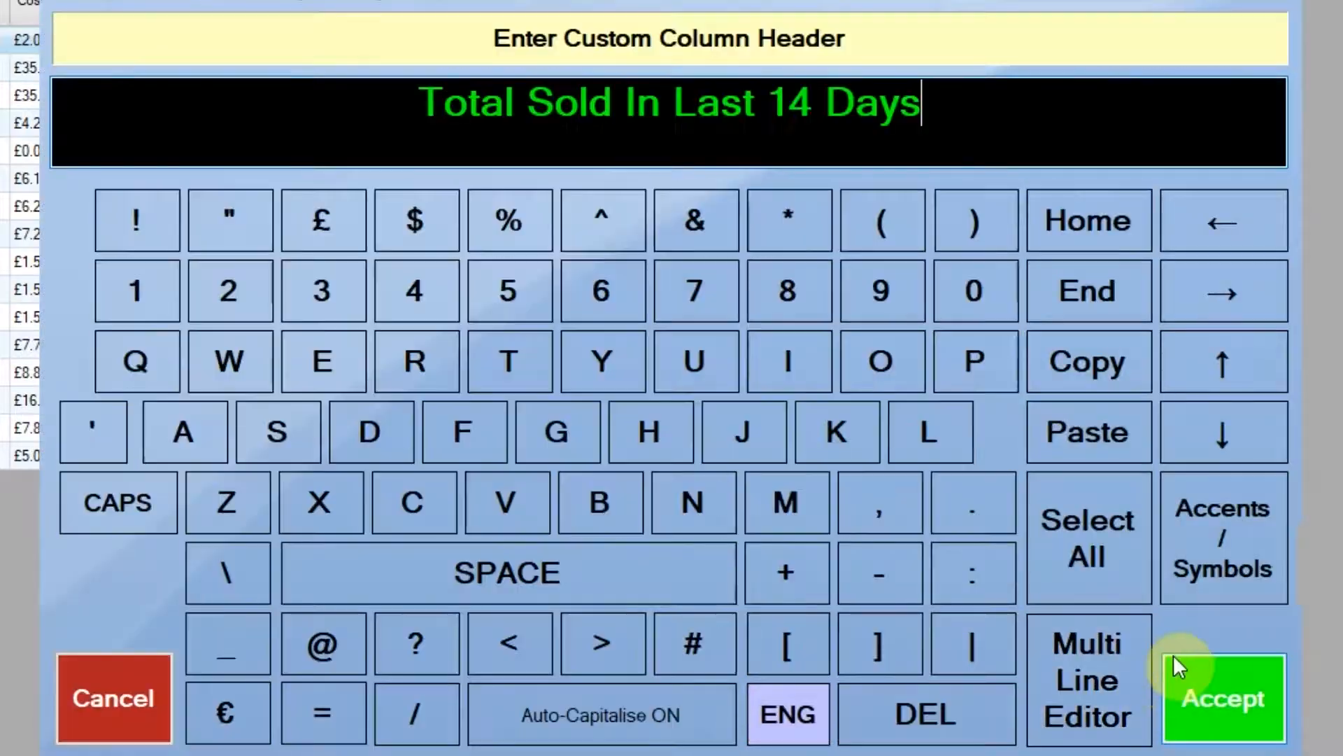
click(1182, 672)
click(1115, 98)
scroll(878, 276, down, 2)
drag(877, 275, 886, 500)
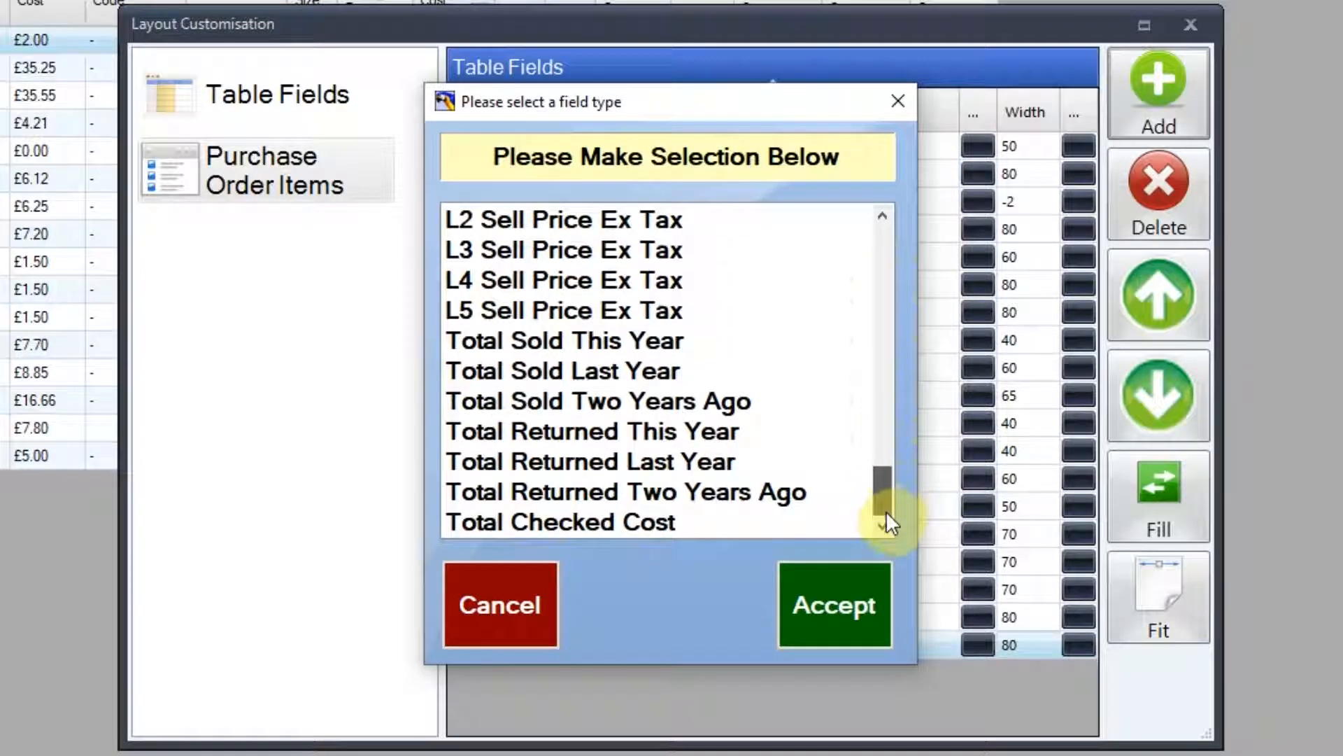
click(686, 378)
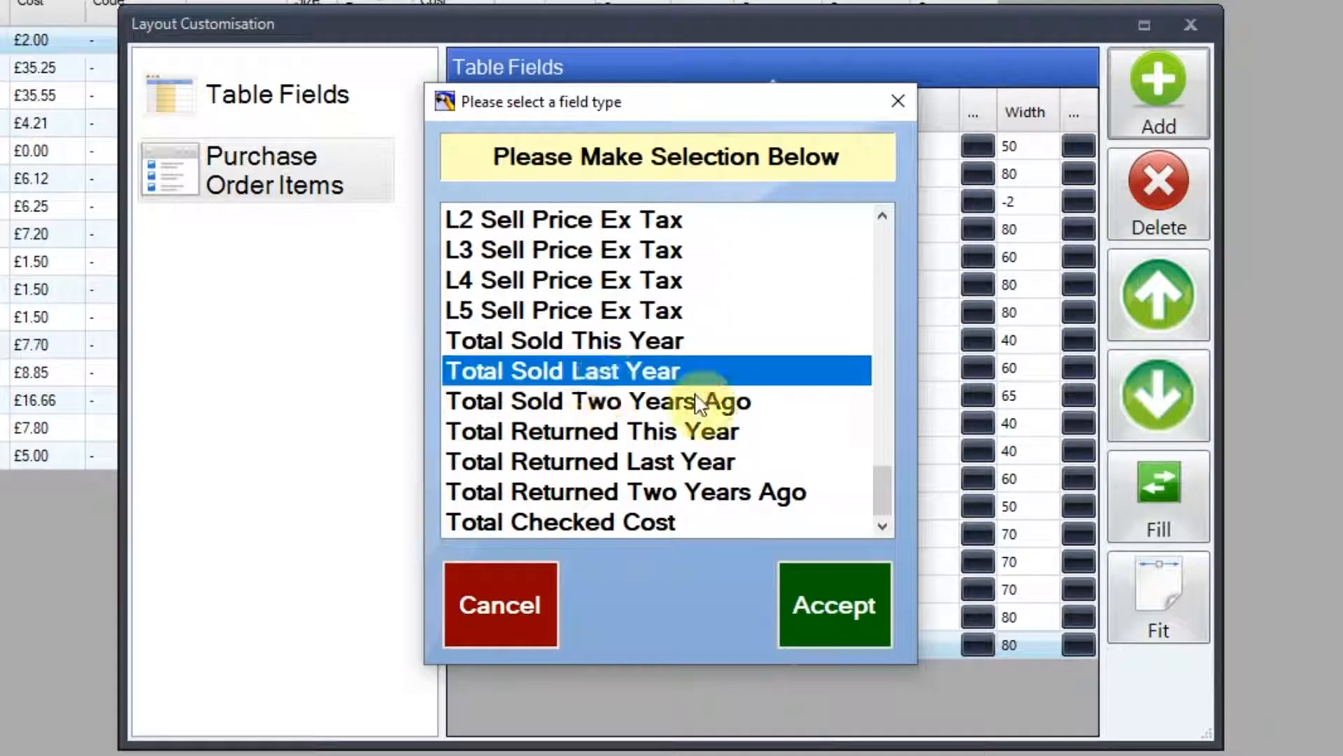
click(638, 403)
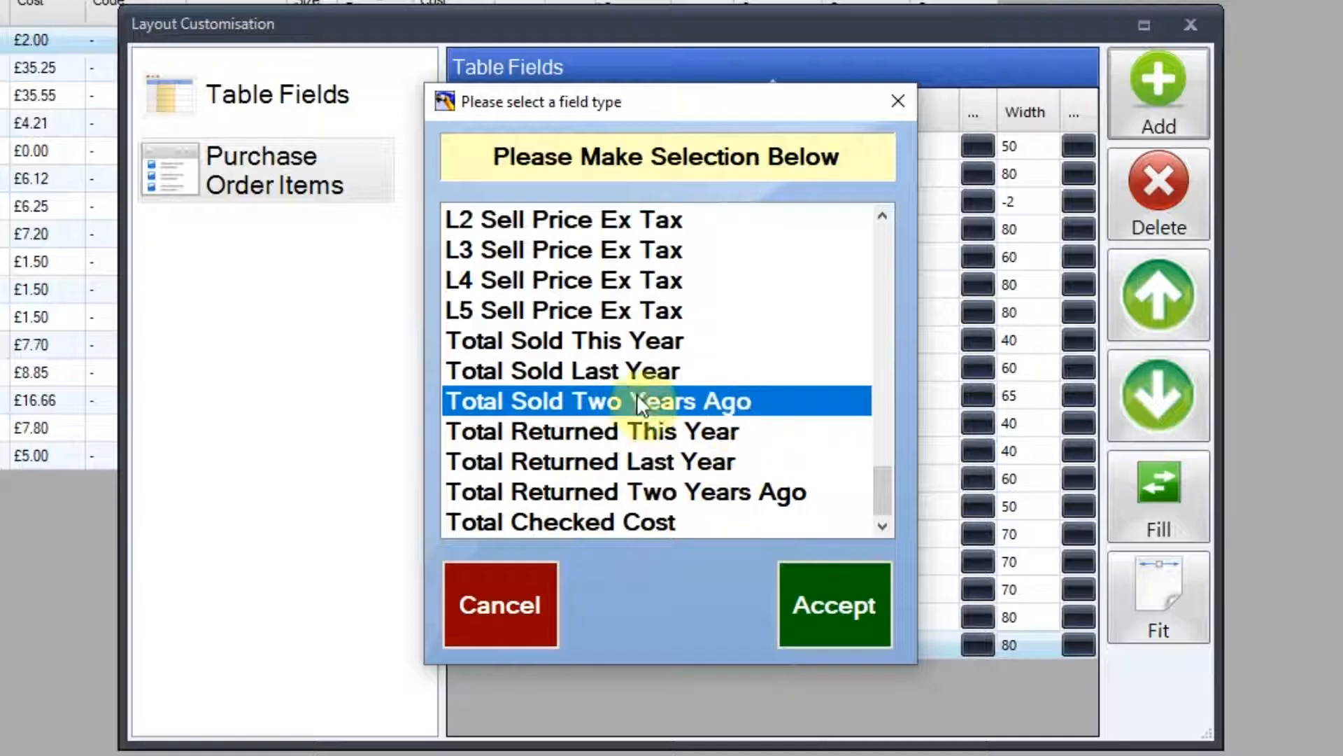
click(502, 600)
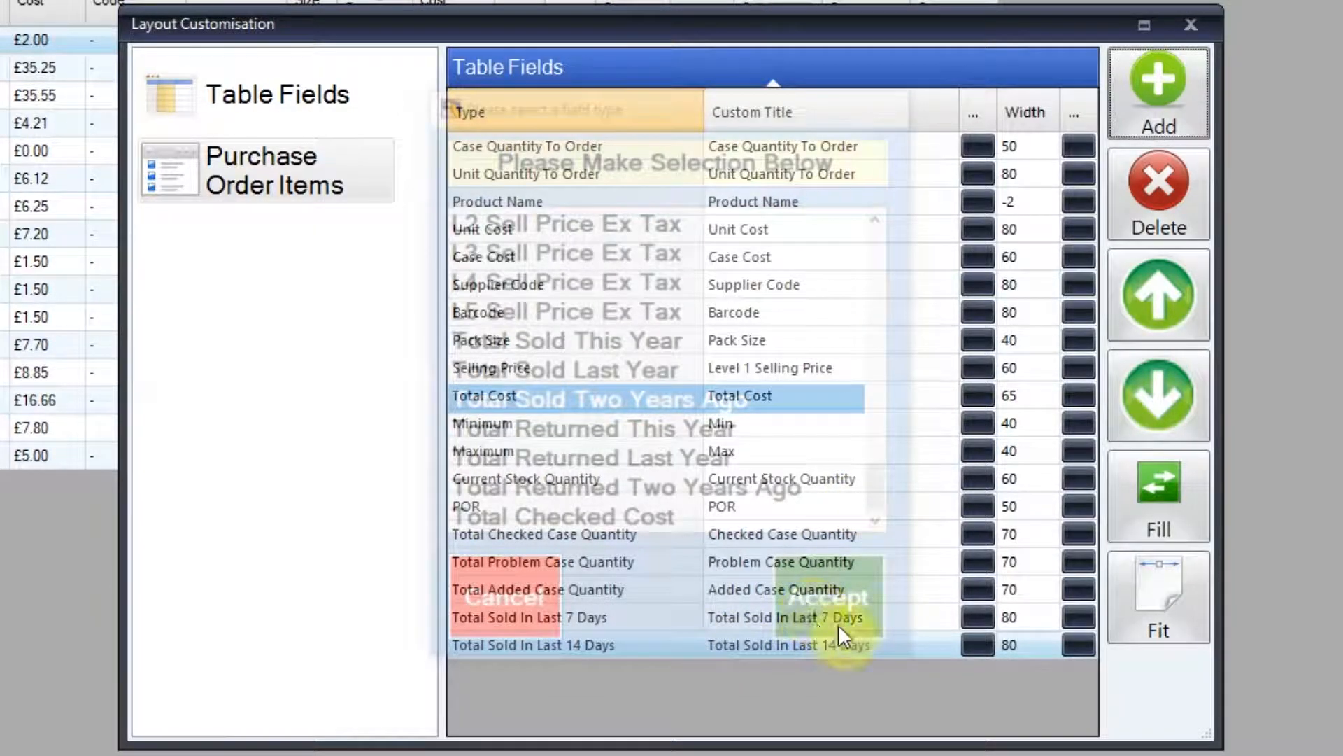
Step: Close the layout customisation and view the sales statistics of the Marksway Horsehage Timothy and Pet Spec Vitality Plus Supplement 200g items
click(1190, 25)
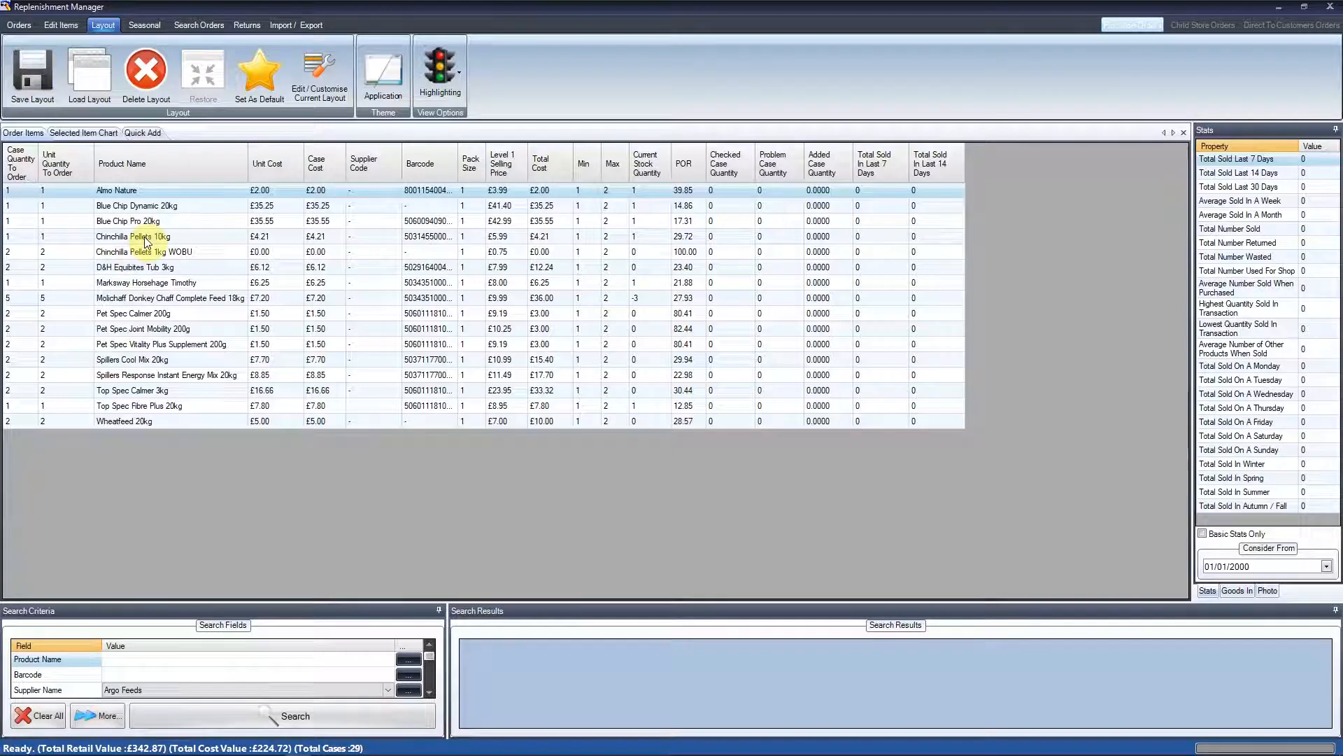
click(182, 282)
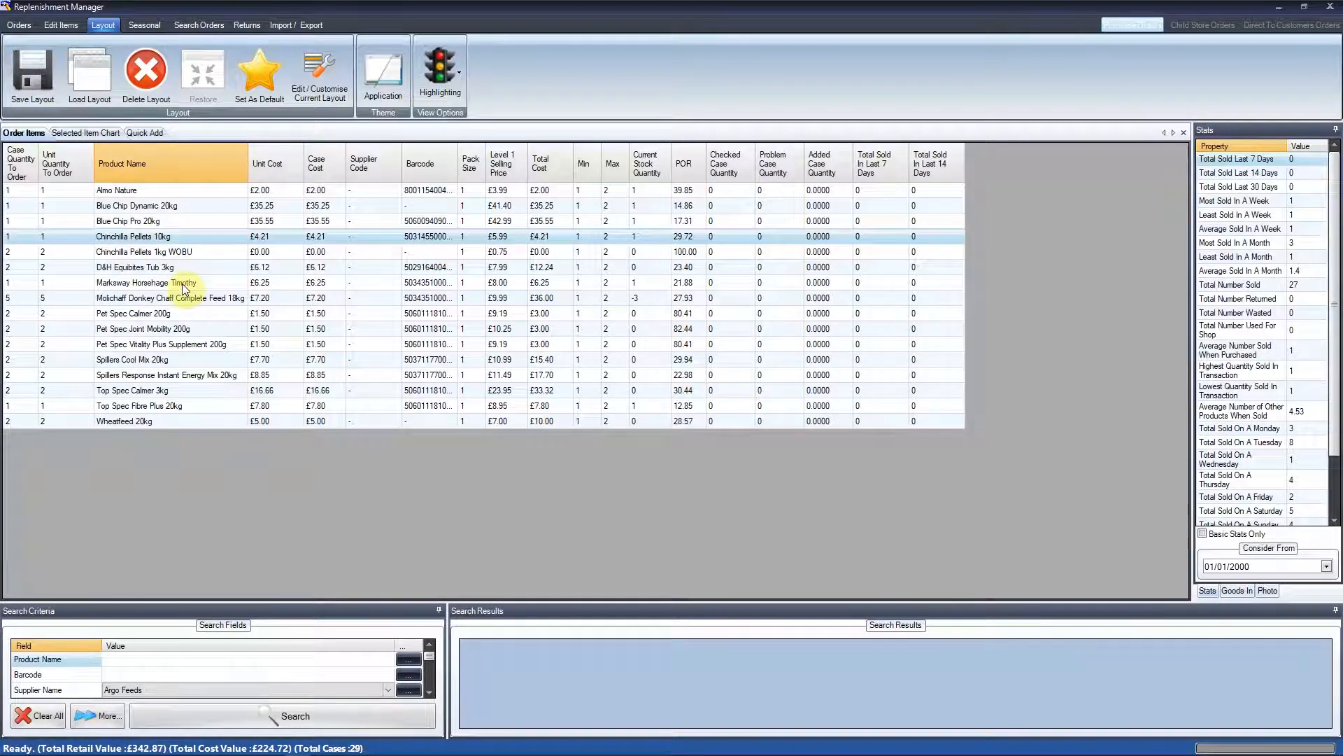
click(187, 344)
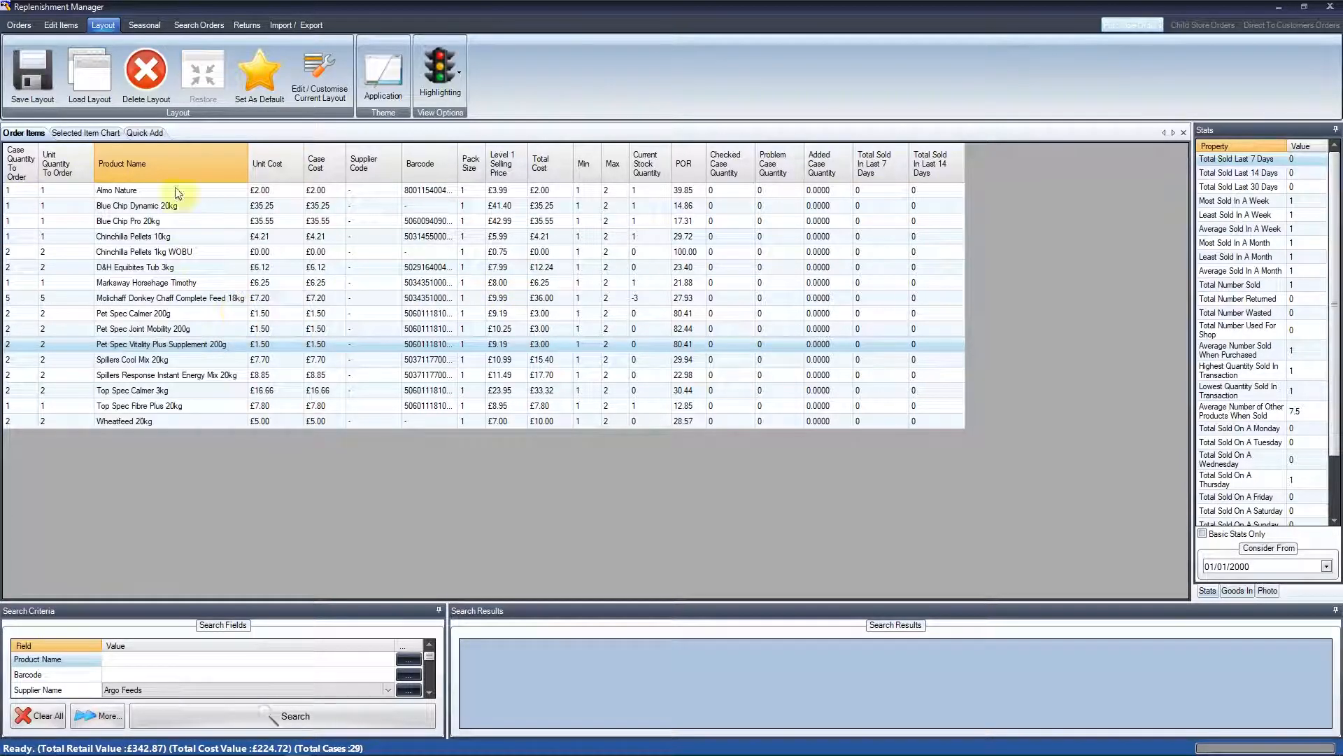
Step: Return to the purchase orders list and go through the available transmission methods for emailing the Argo Feeds order
click(19, 25)
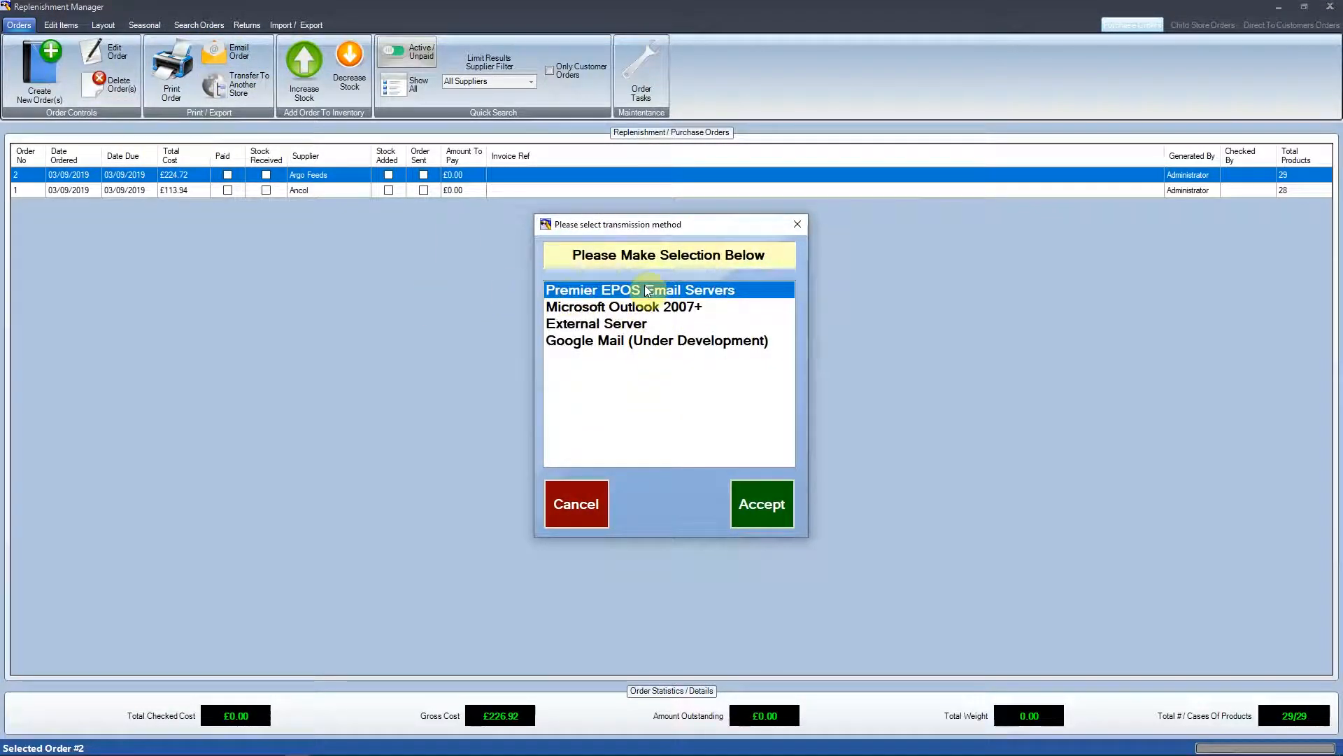
click(620, 308)
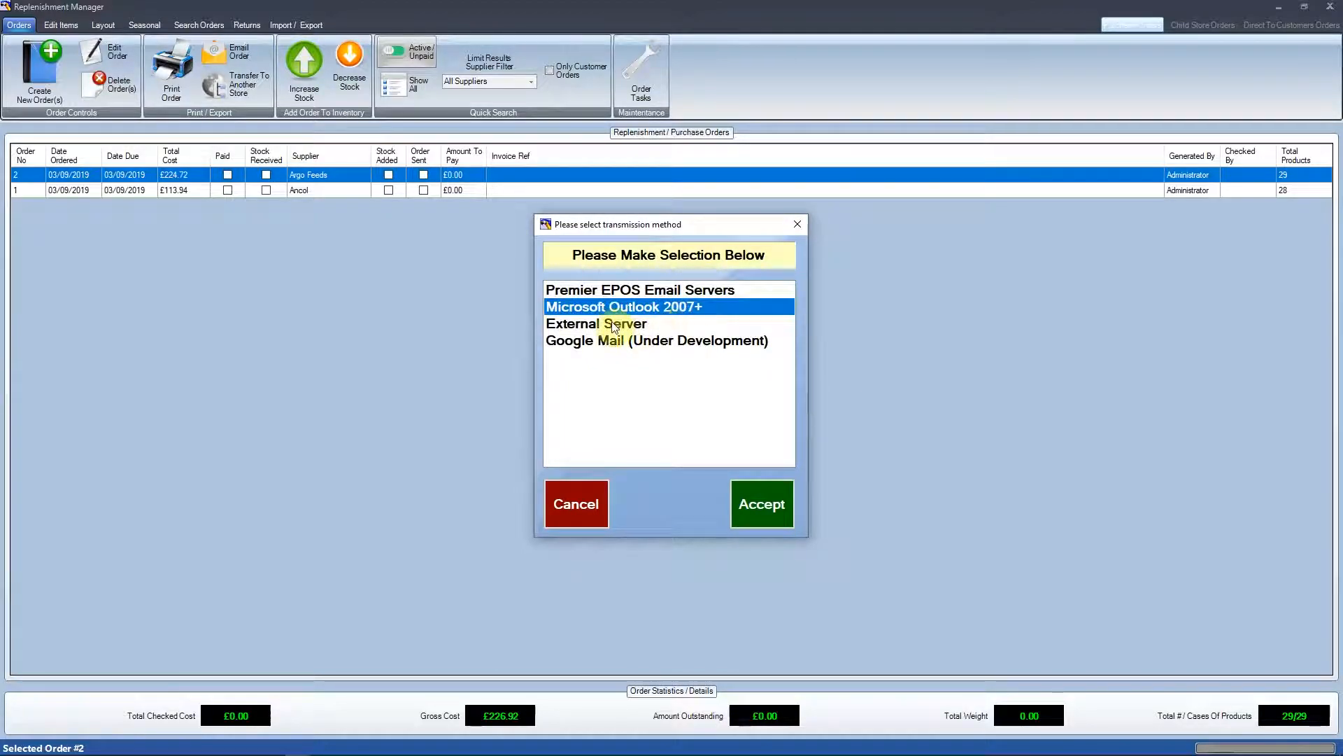
click(616, 324)
click(643, 345)
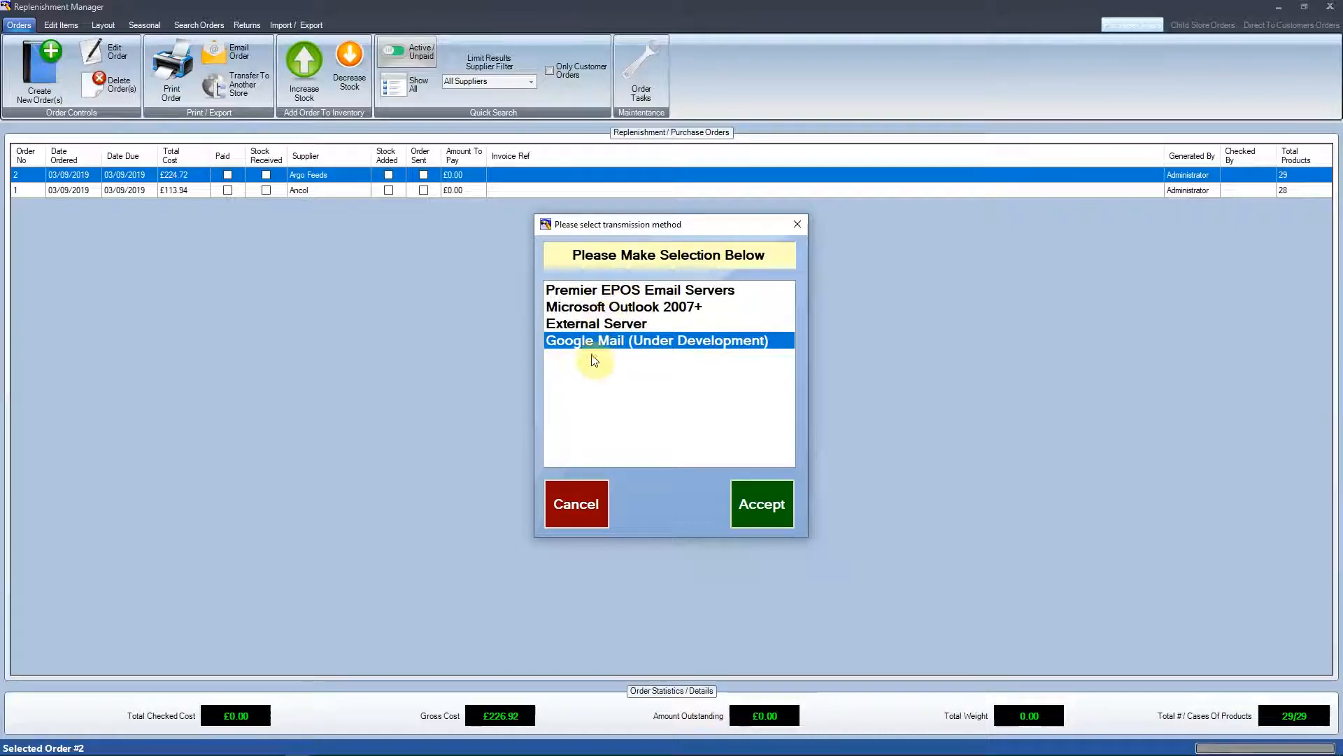
click(652, 291)
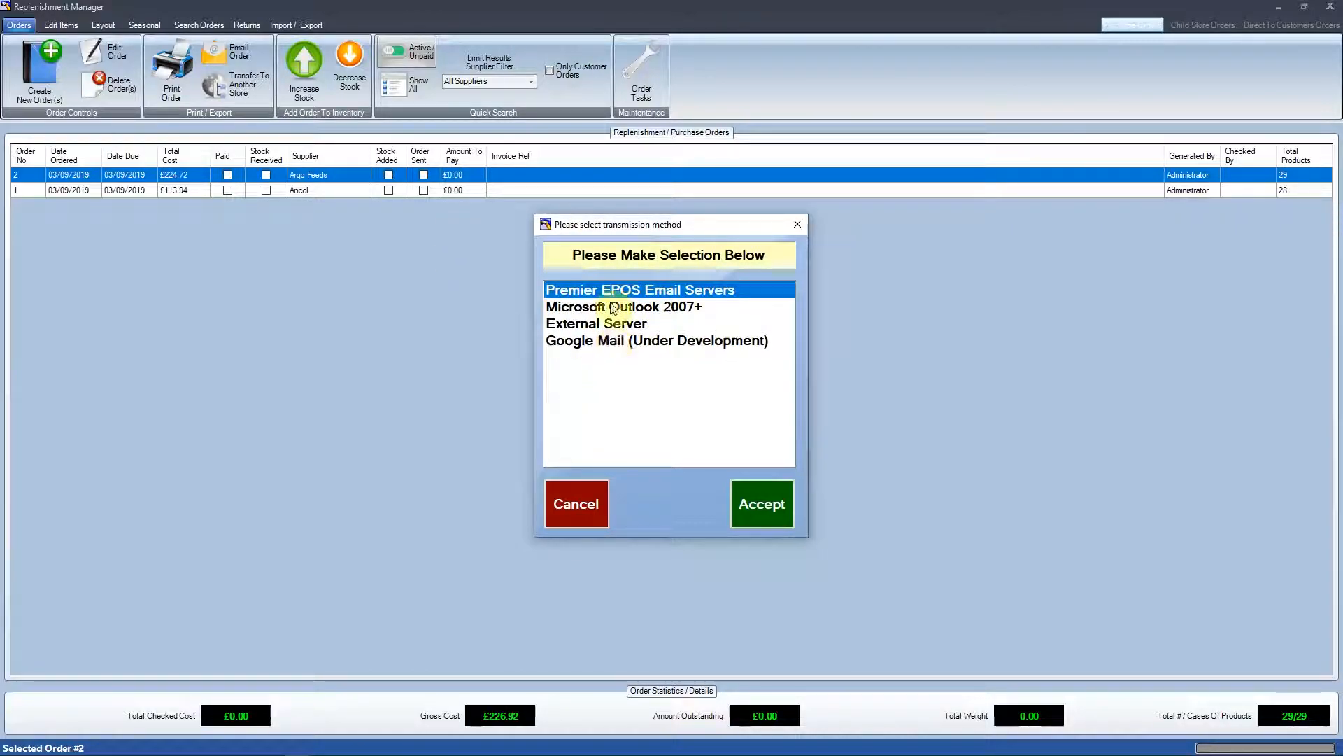
Step: Try to email the selected Argo Feeds order to its supplier through Premier EPOS Email Servers
click(762, 504)
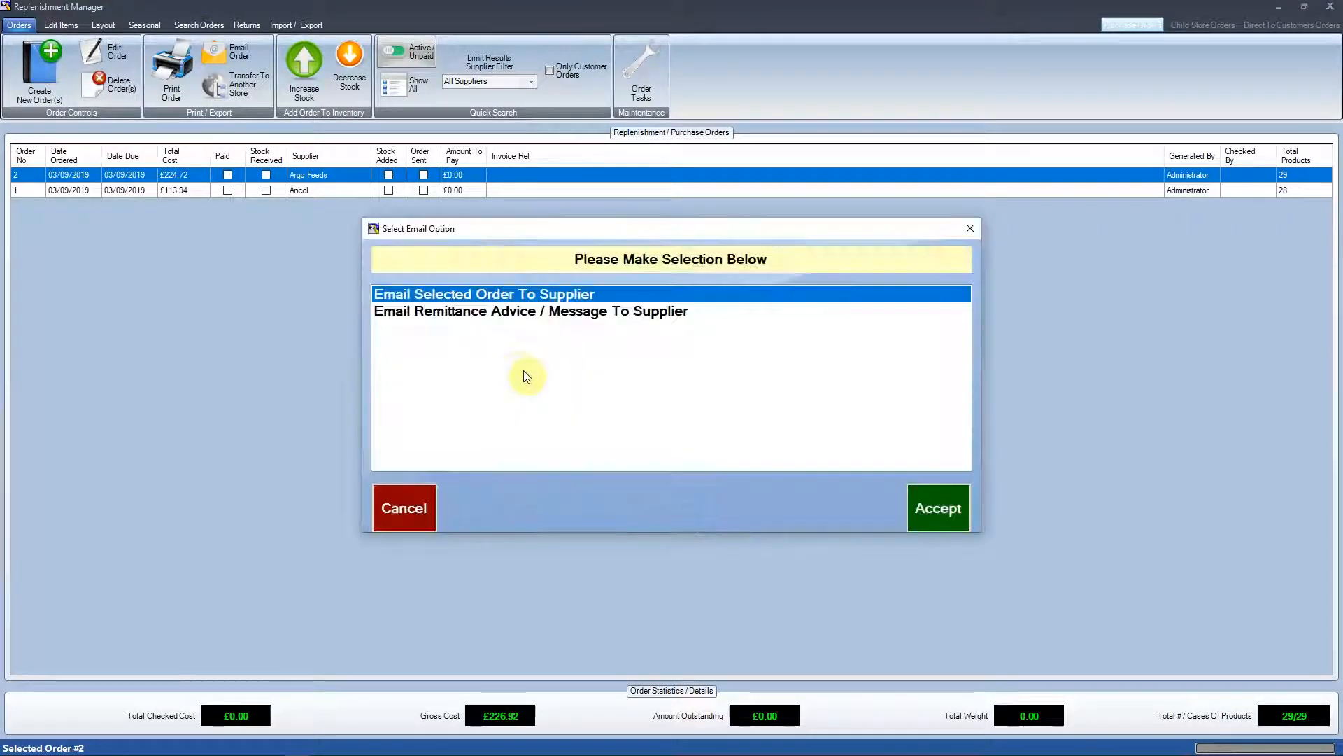
click(911, 496)
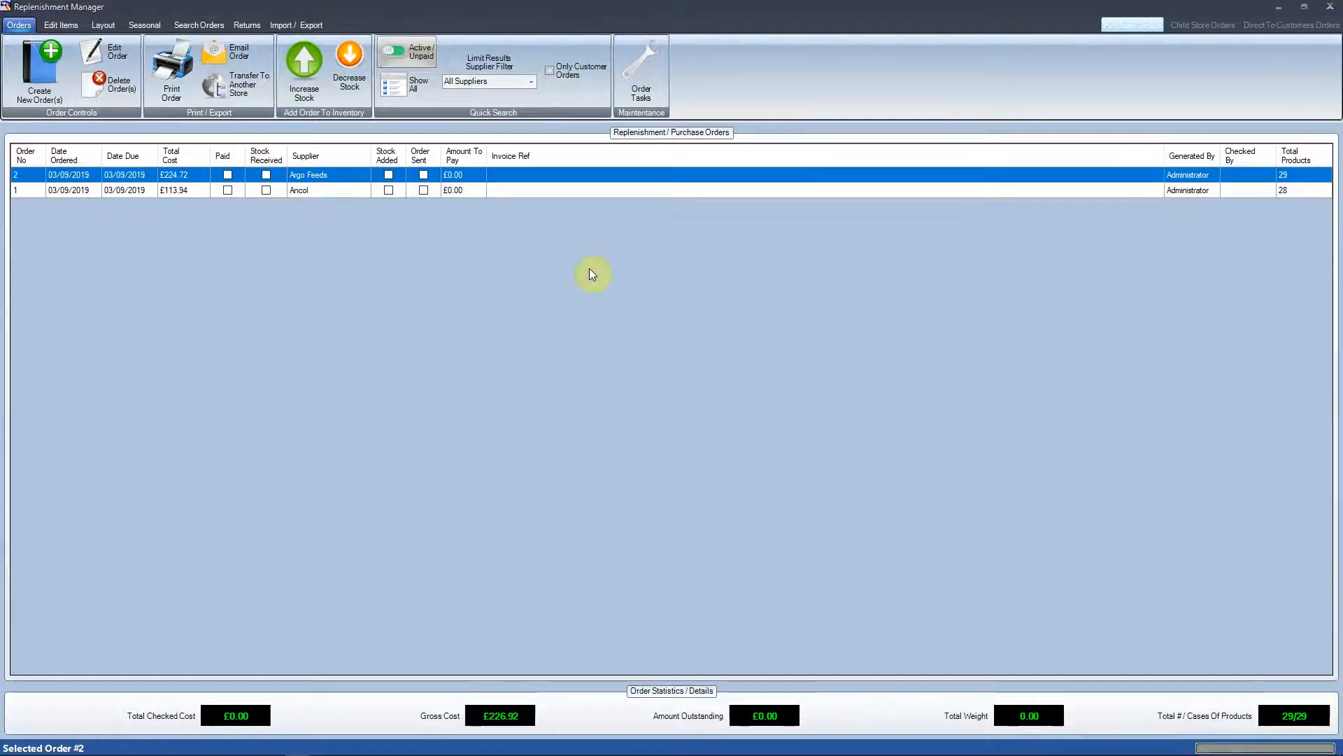
click(775, 518)
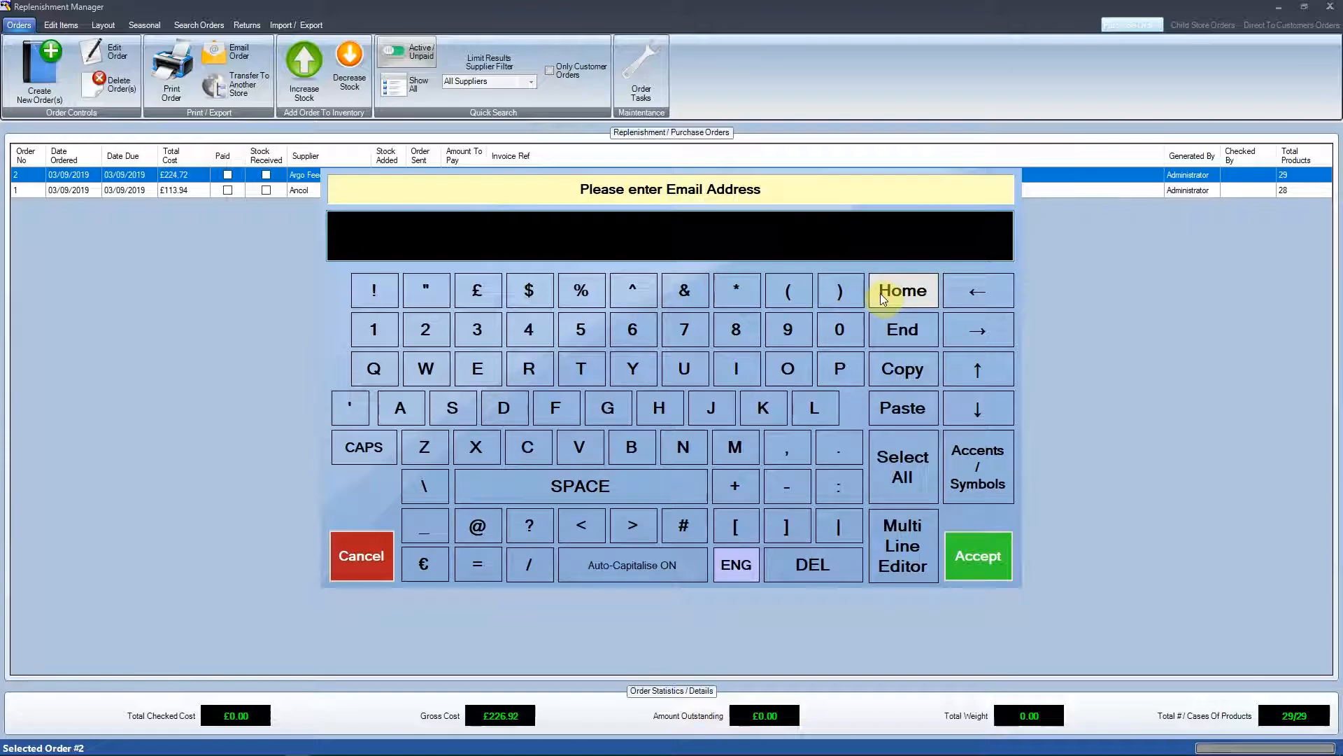
click(361, 554)
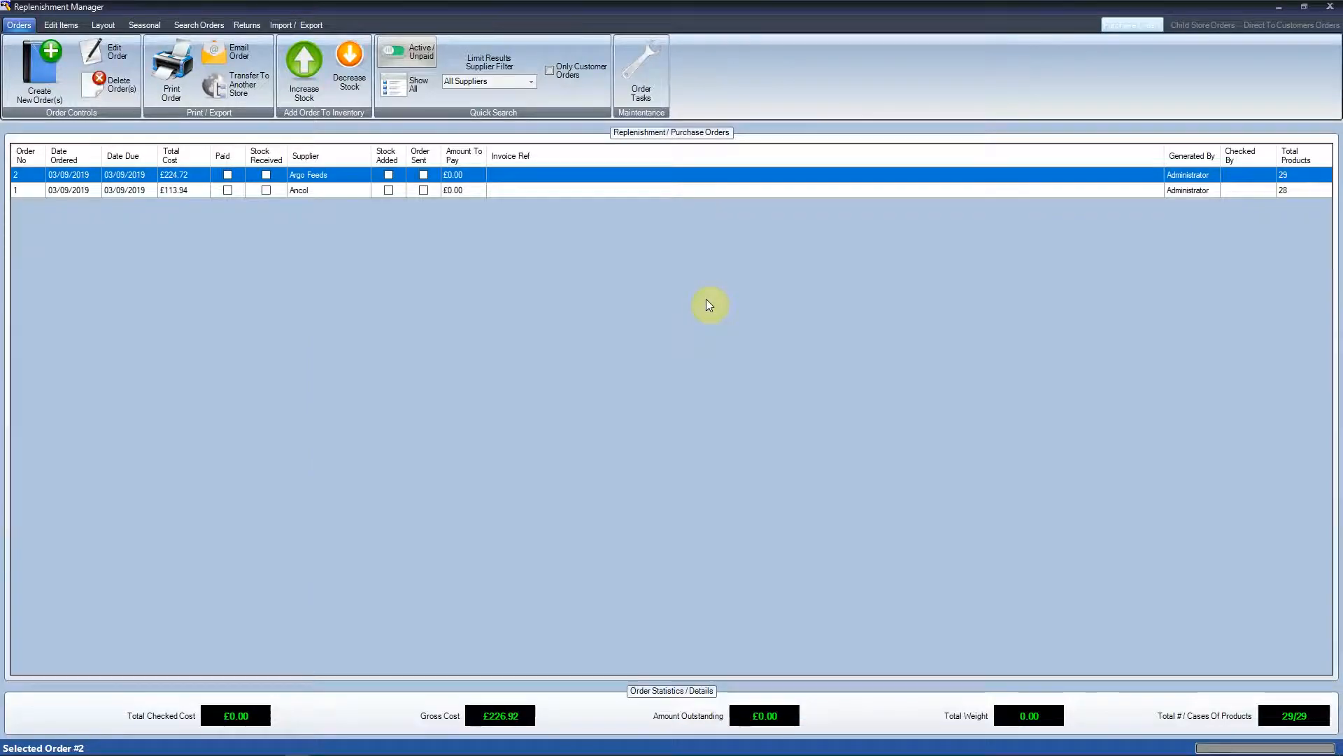
Step: Preview the Argo Feeds order with the Print Selected Order option, and close the report
click(336, 191)
click(287, 179)
click(171, 88)
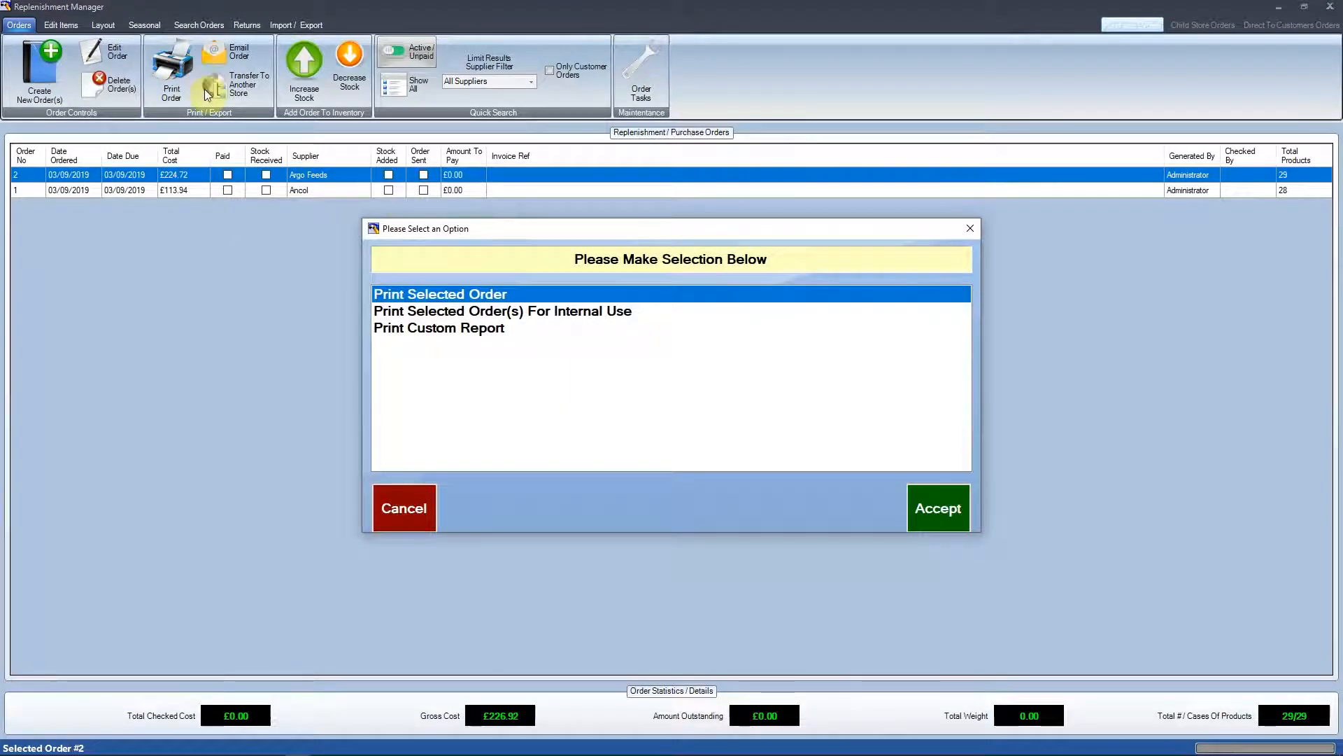
click(936, 514)
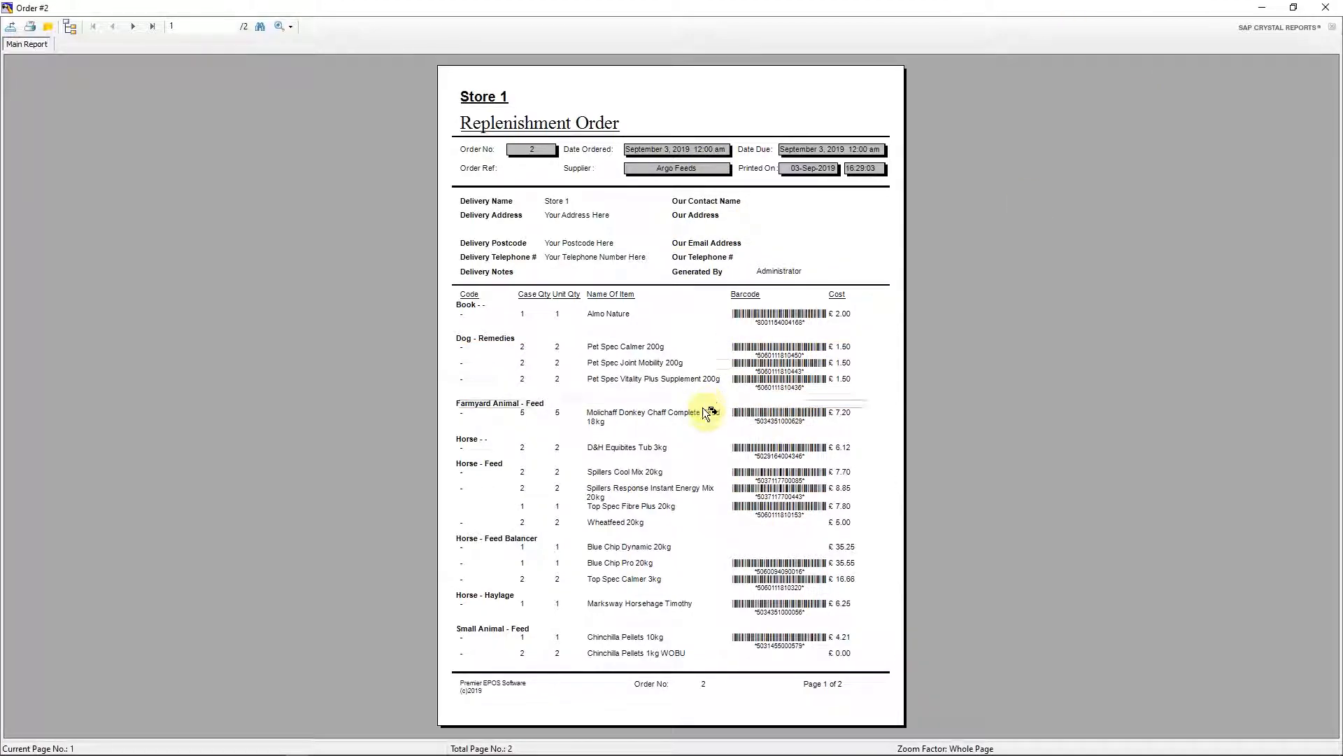
click(1326, 10)
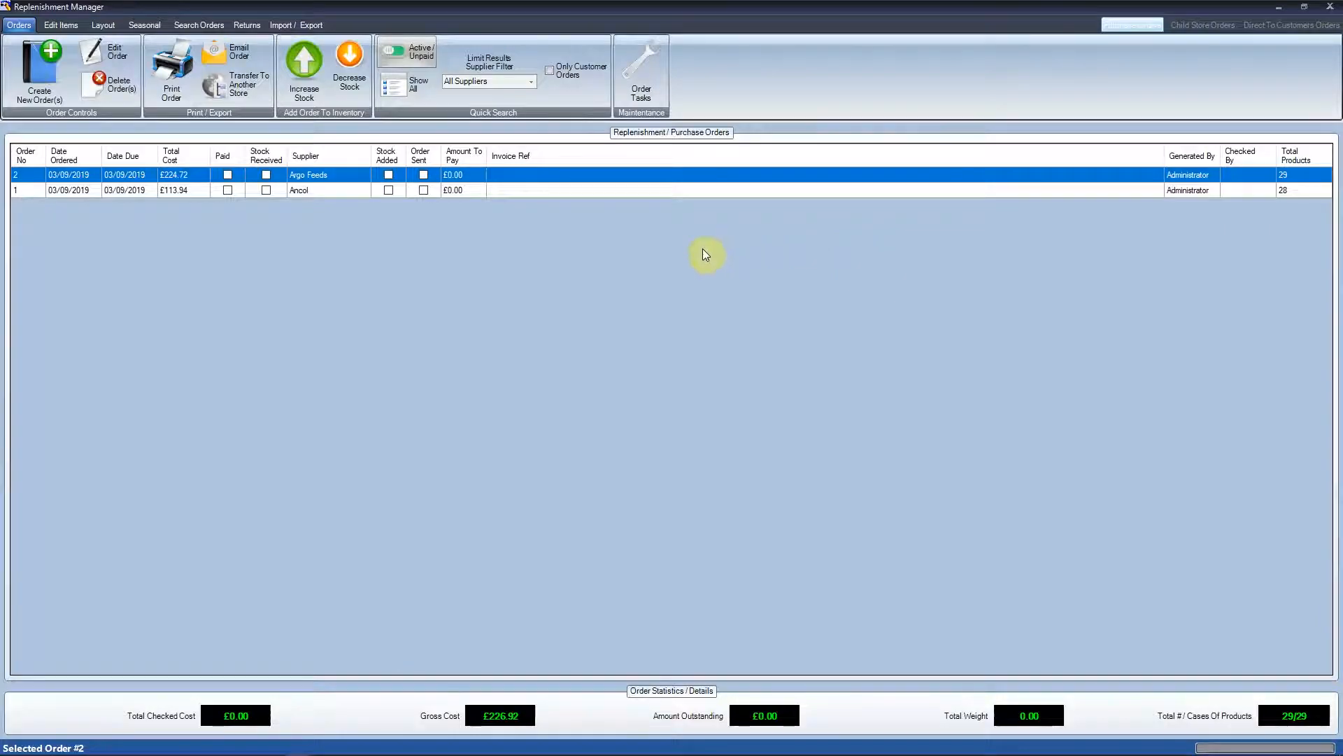
Step: Close the Replenishment Manager and open the Report Columns page in the software's Basic Store Settings
click(1333, 8)
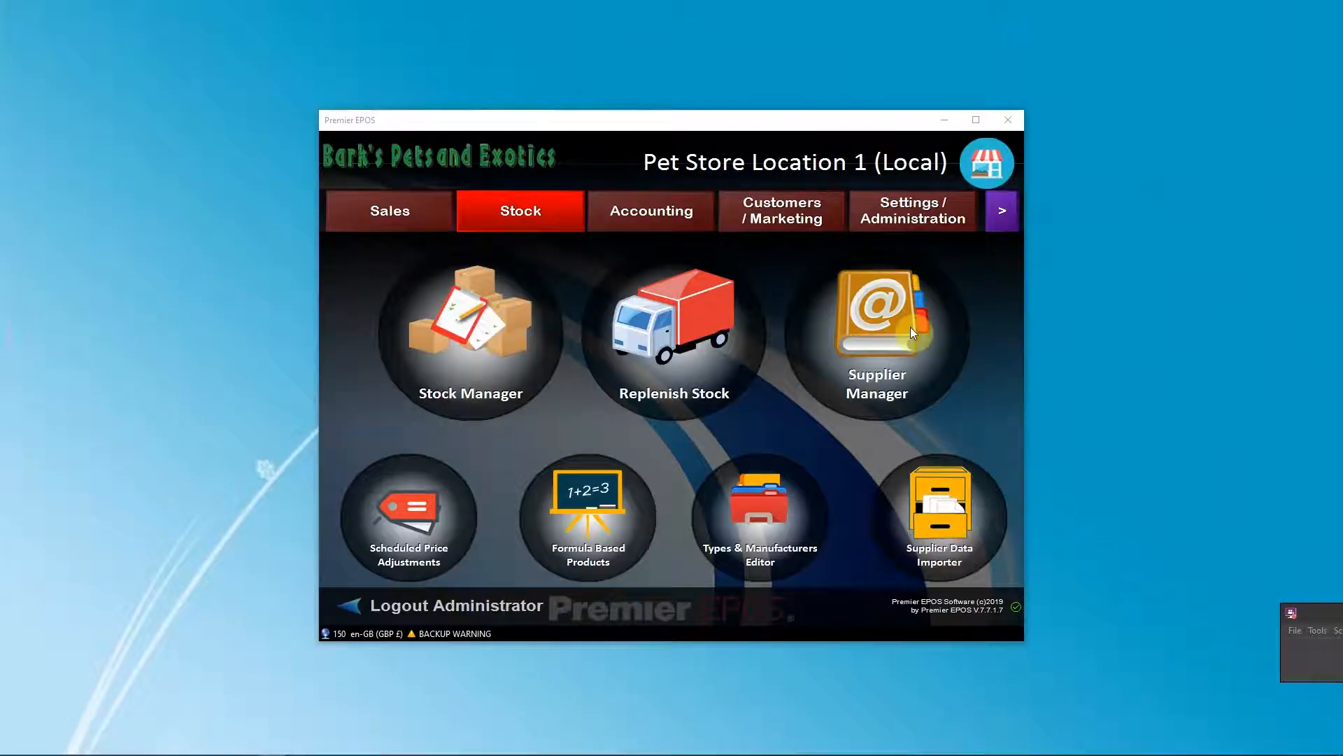
click(890, 214)
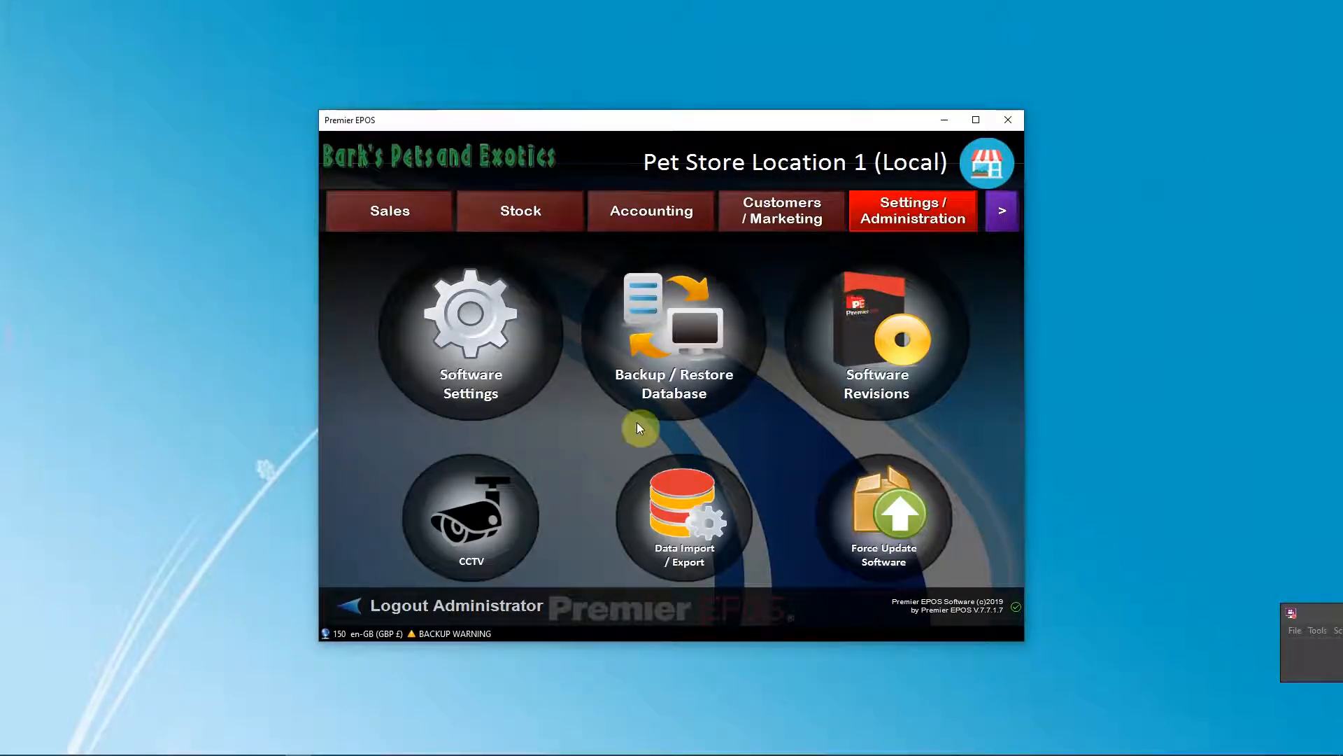
click(626, 392)
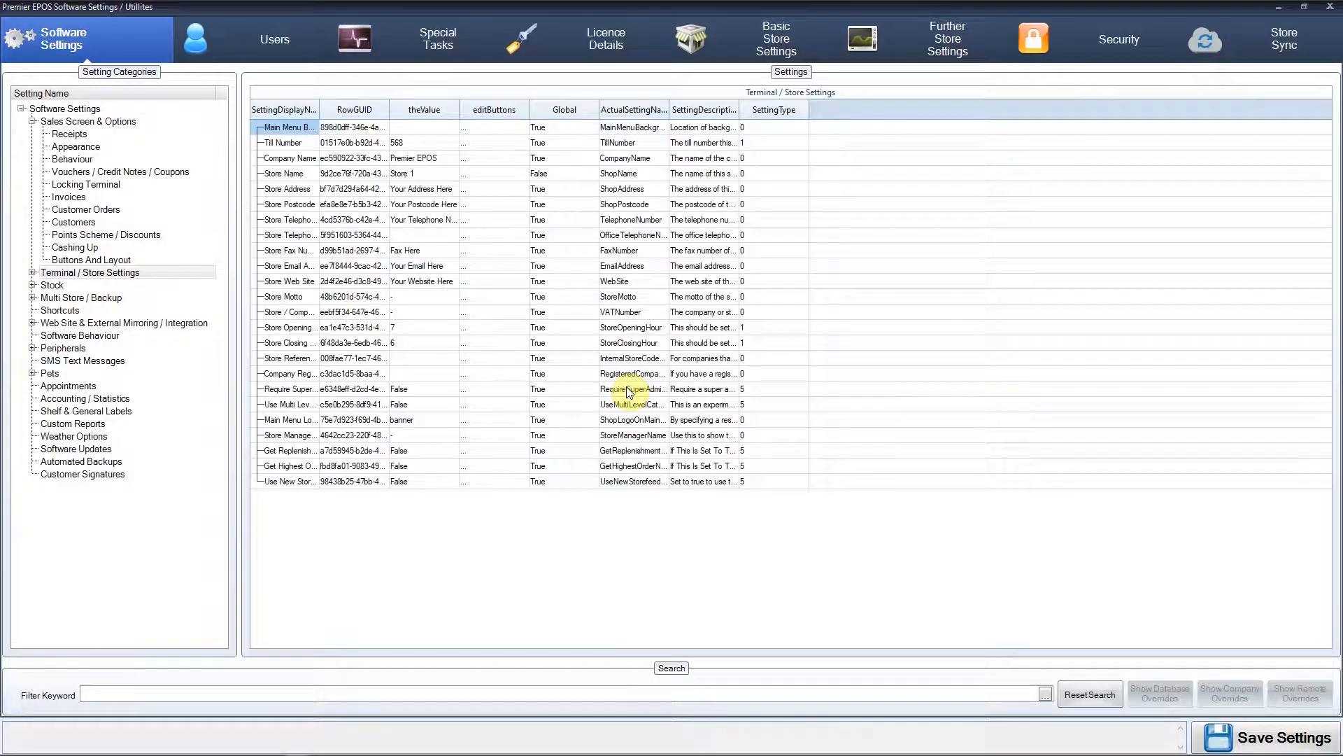
click(772, 51)
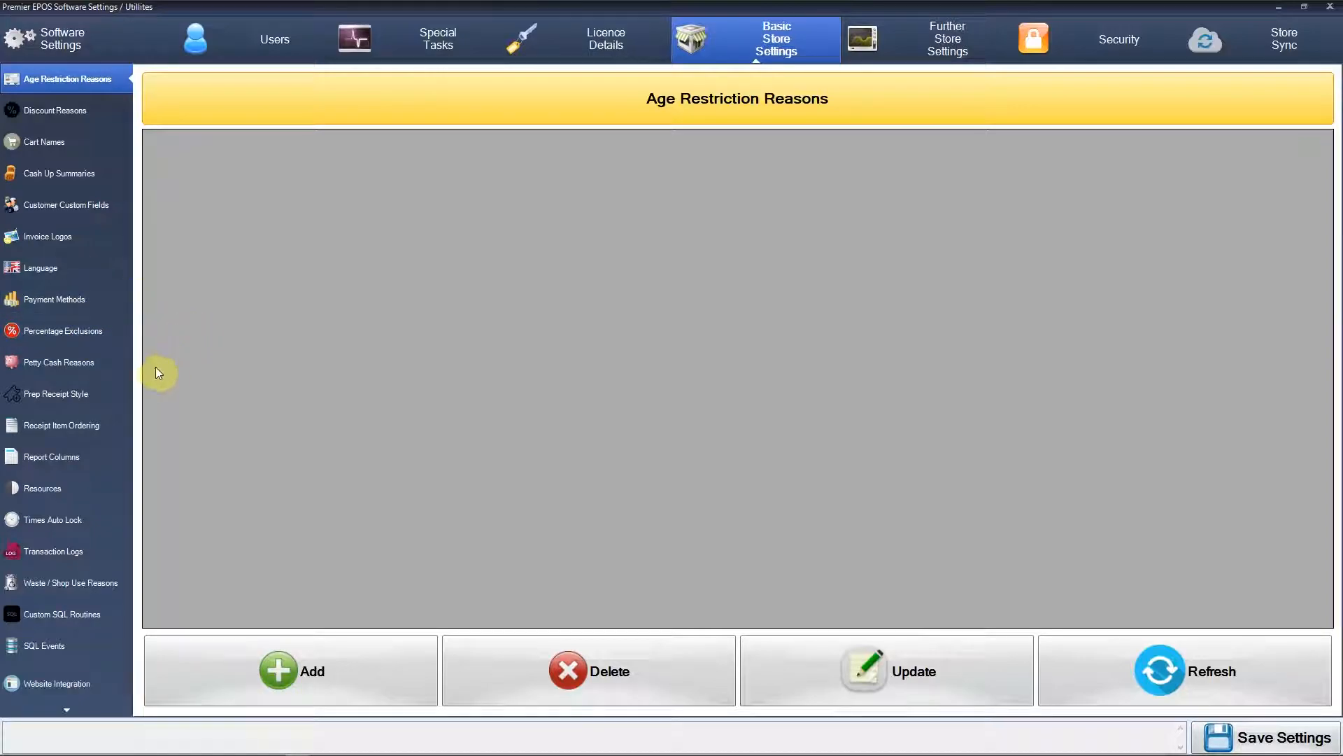
click(47, 462)
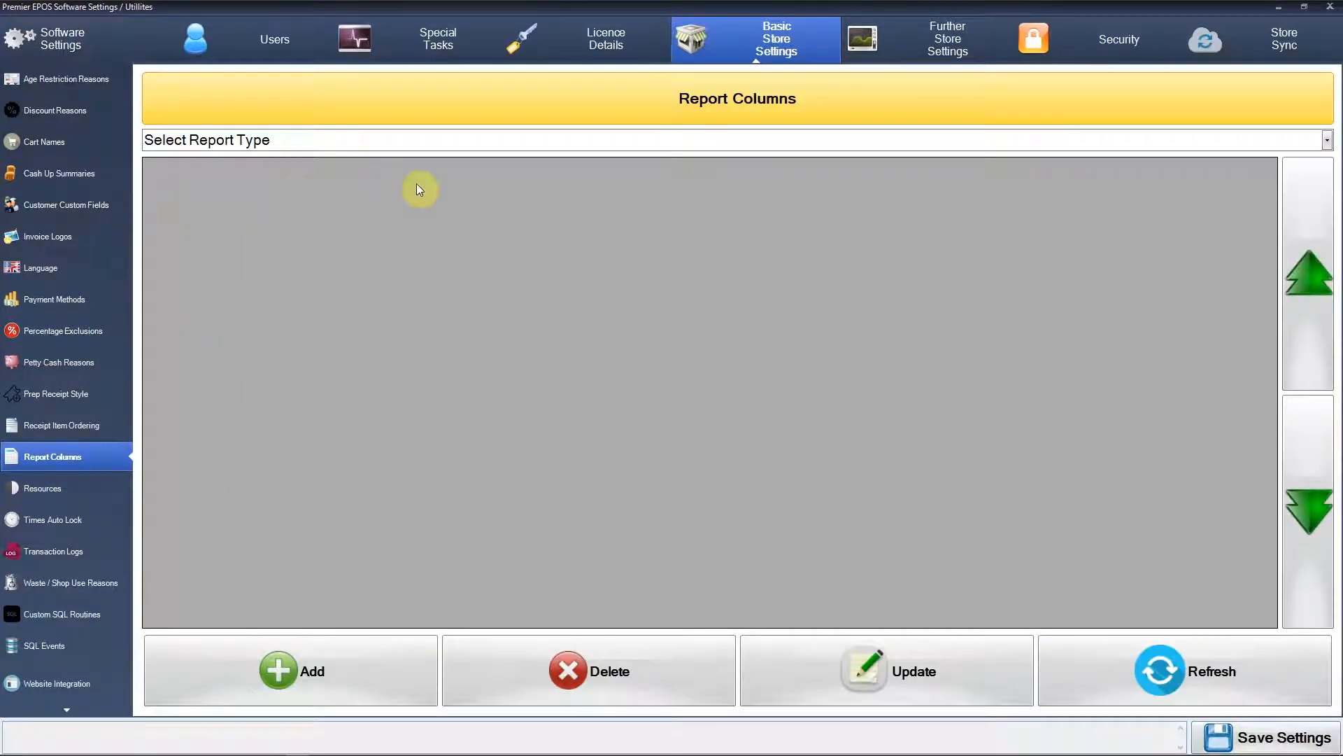
Step: Delete the Barcode column from the Replenishment Order report type
click(639, 143)
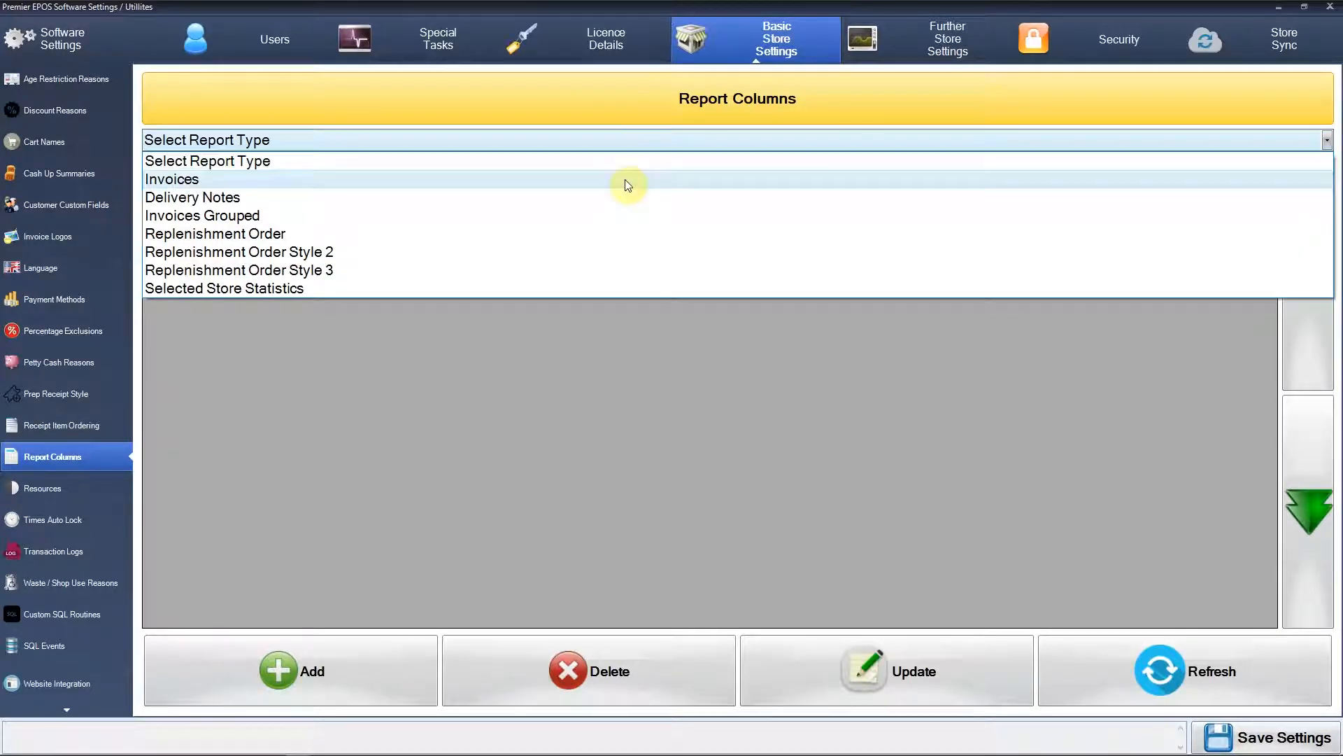
click(205, 235)
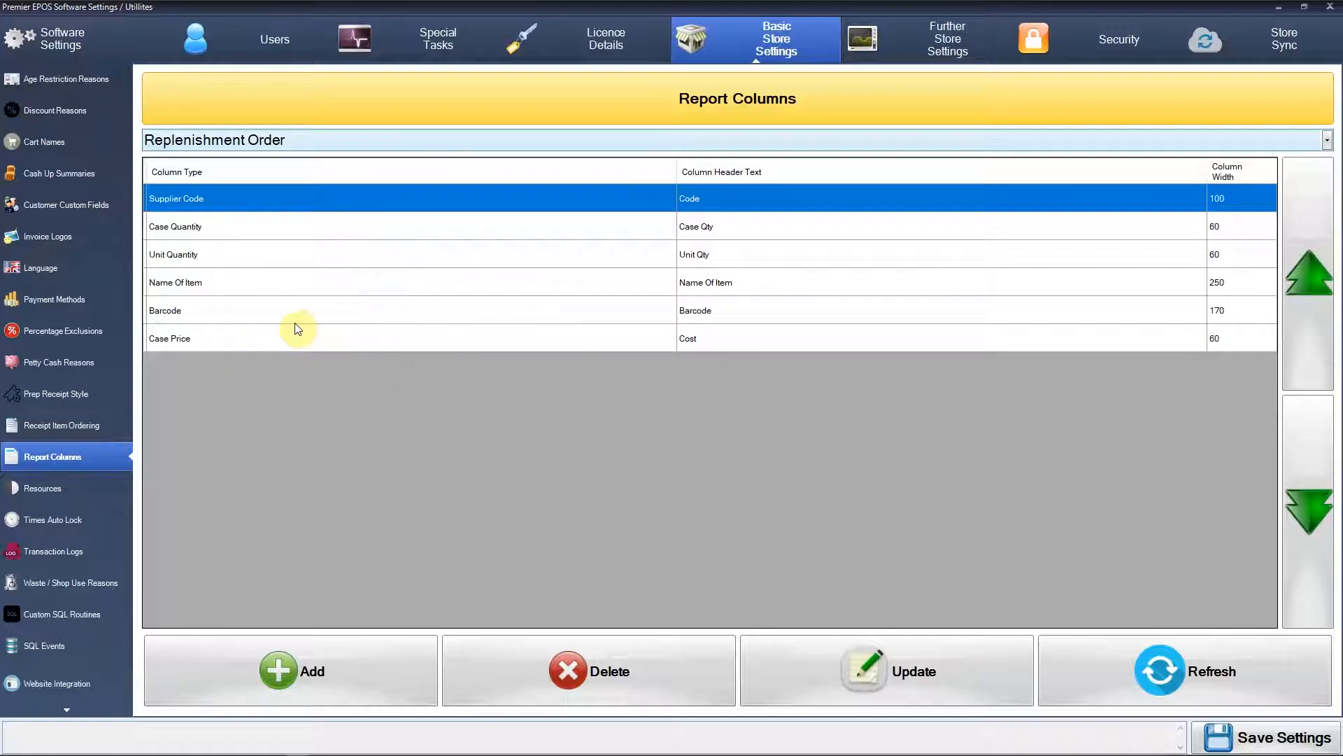
click(382, 308)
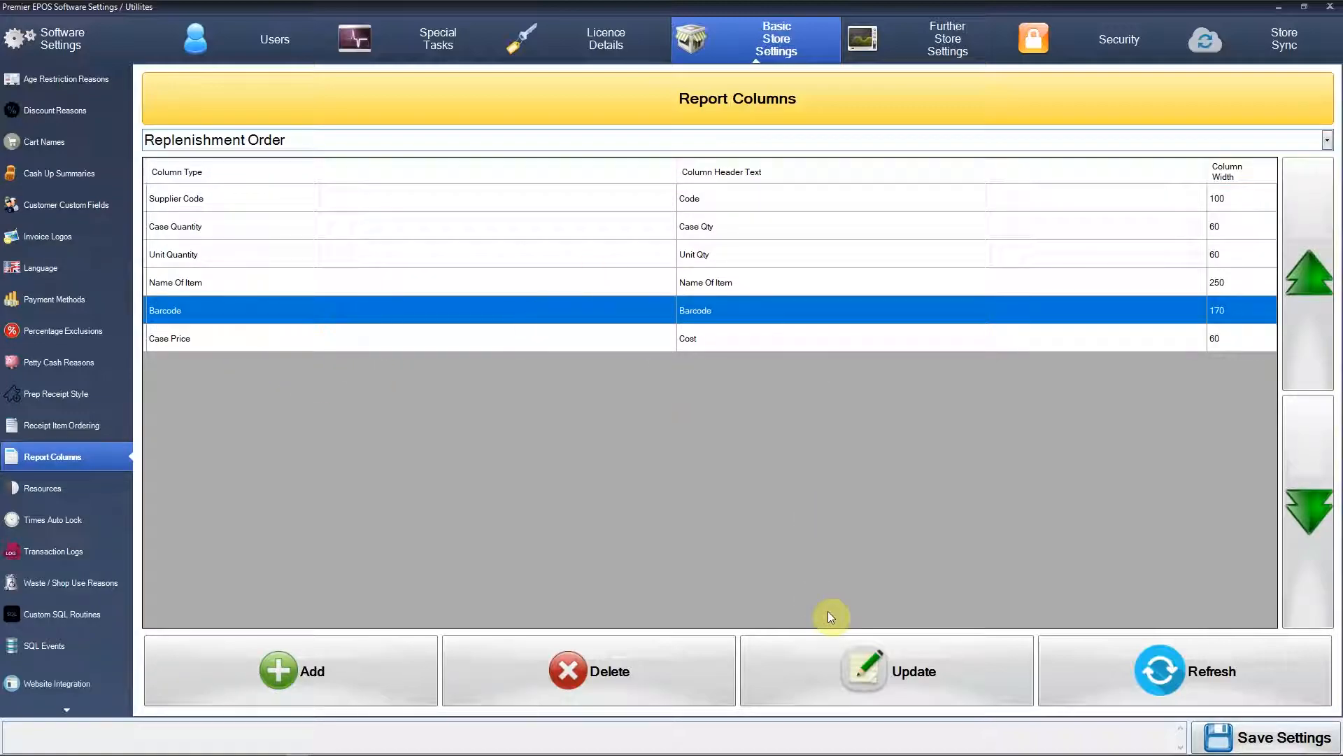
click(594, 673)
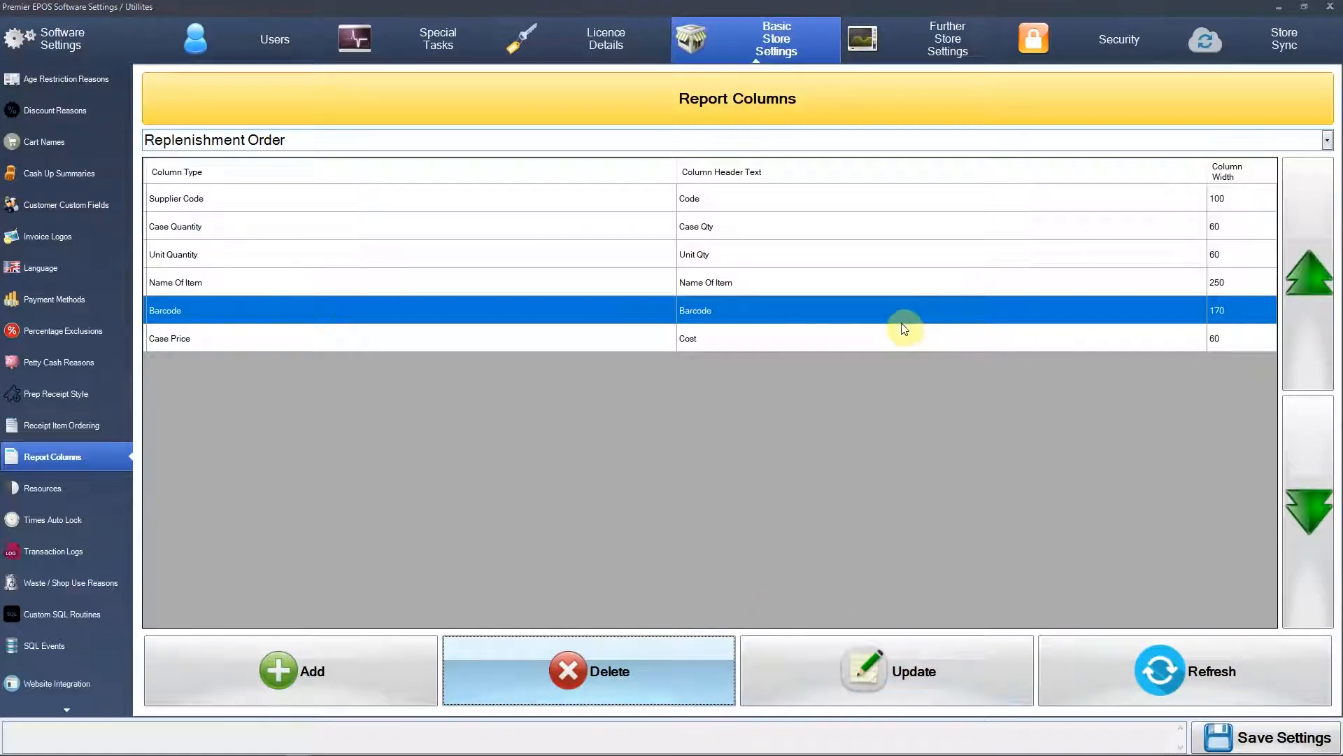
click(677, 428)
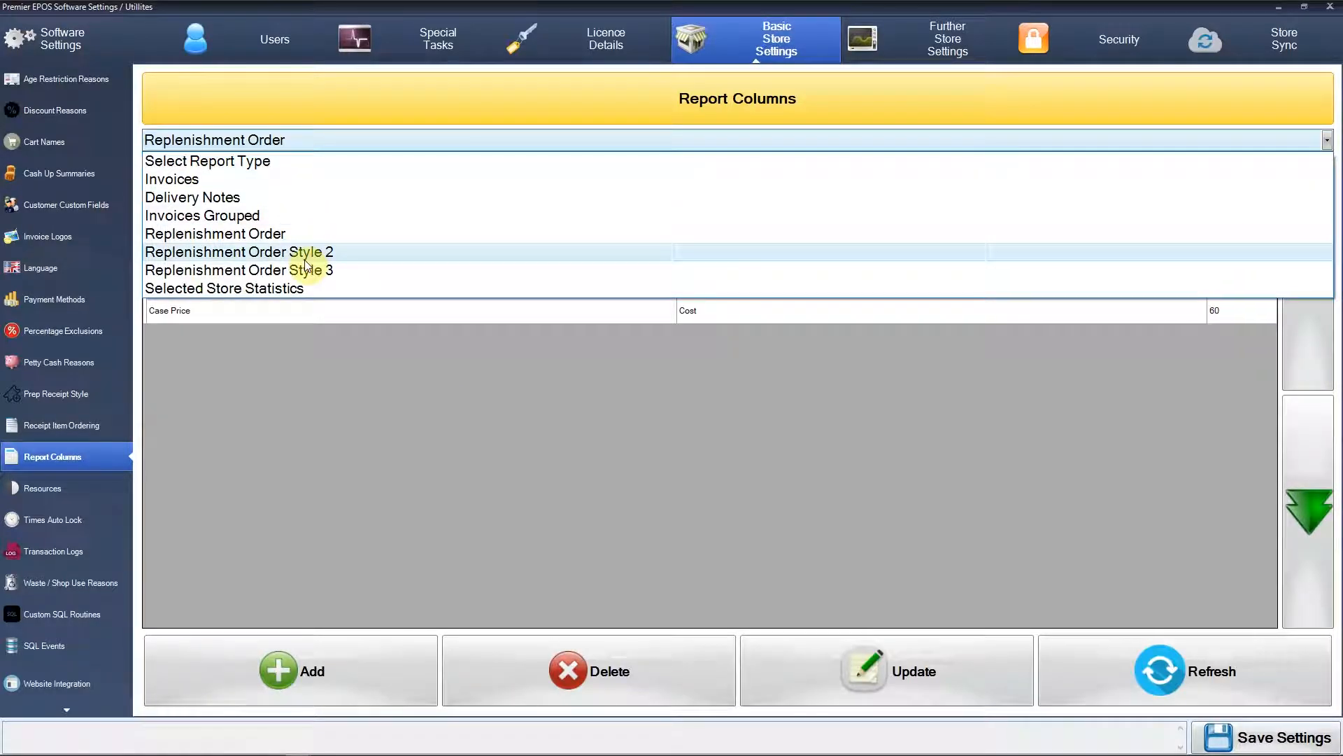
Step: Add a Supplier Code column to the Replenishment Order Style 2 report with header Code and width 80
click(333, 255)
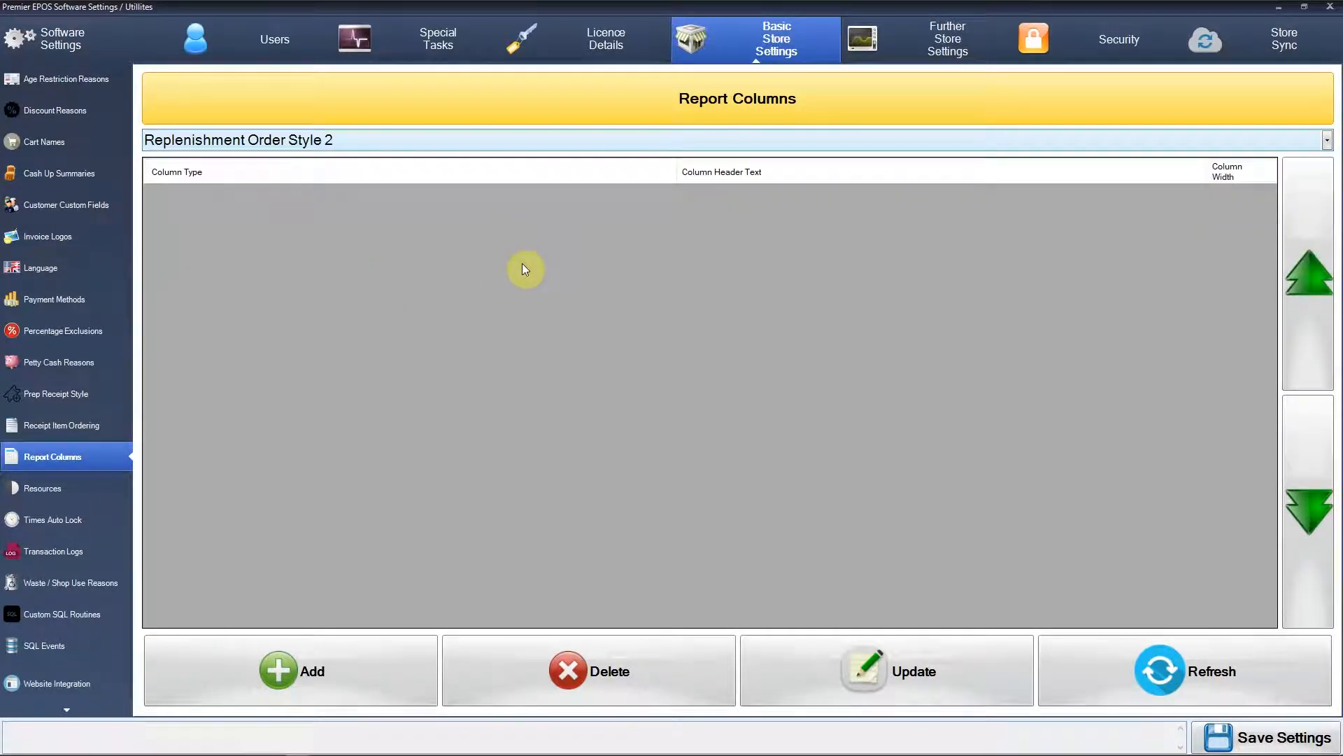
click(281, 685)
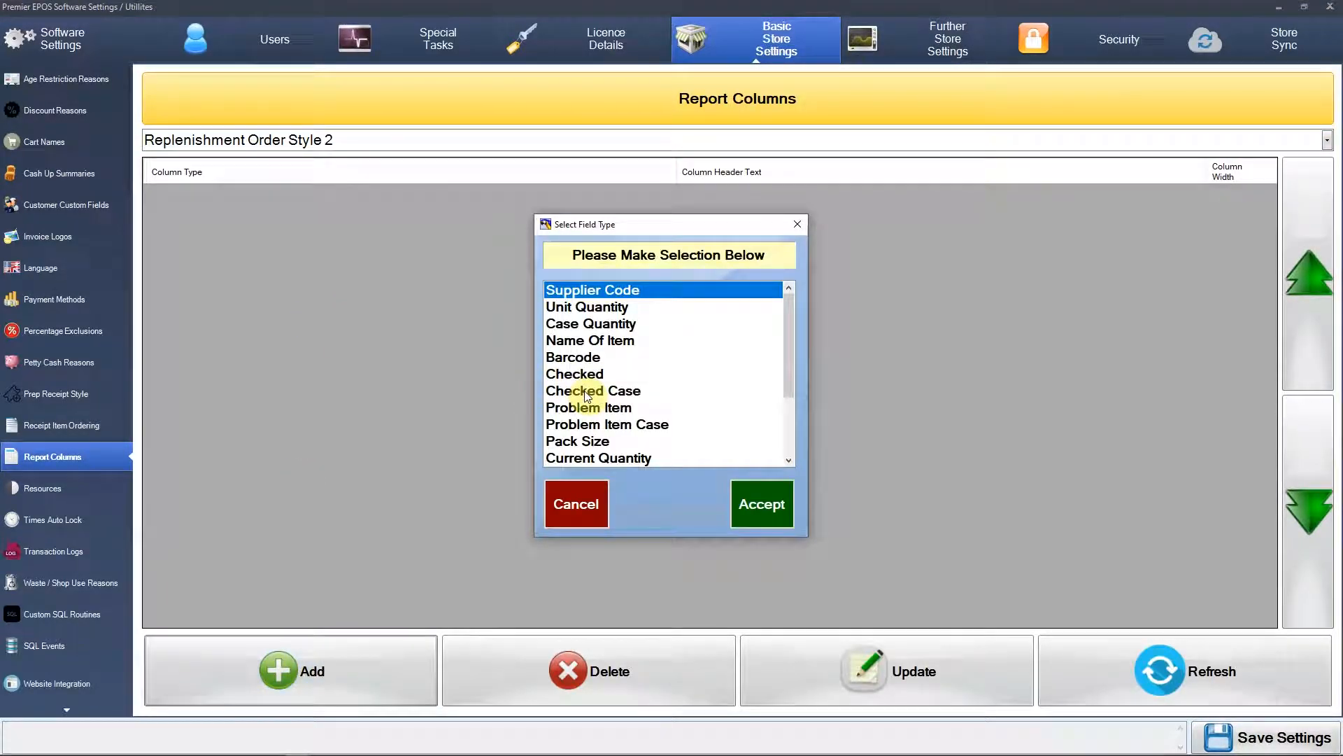
click(753, 501)
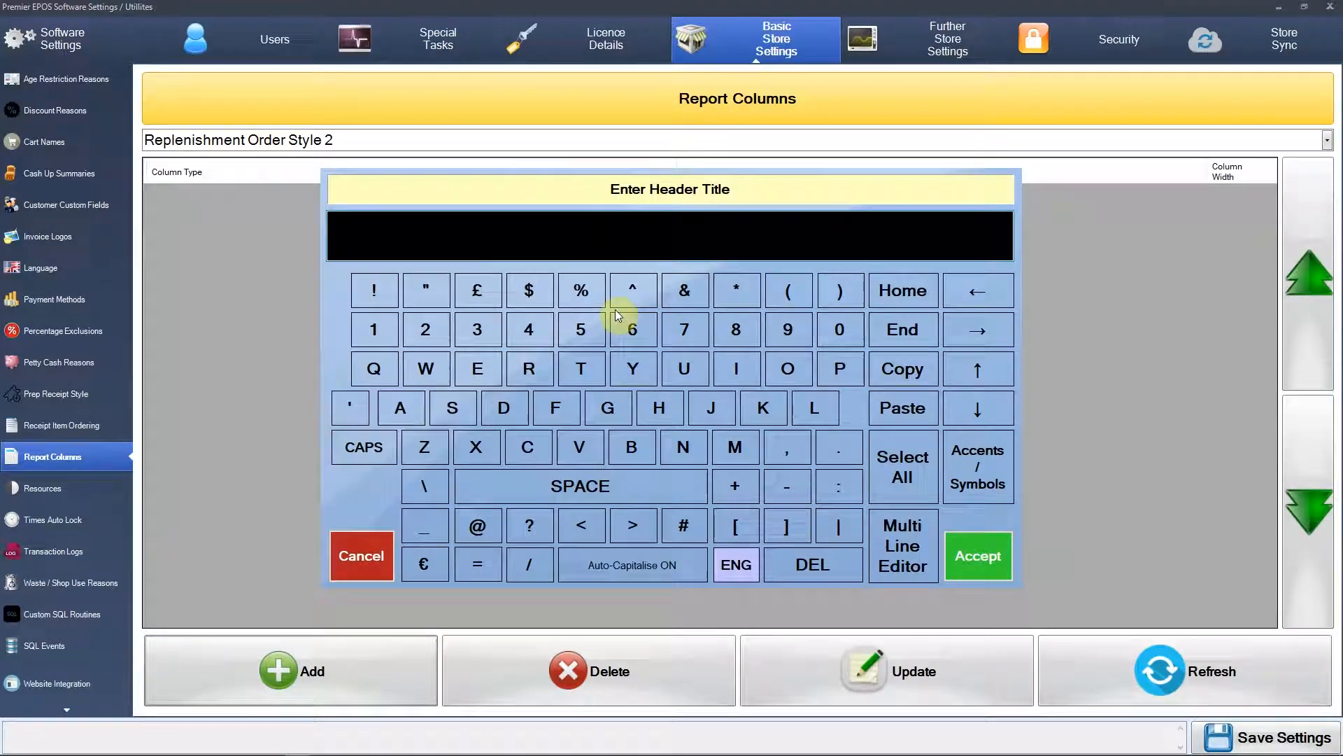
text(Code)
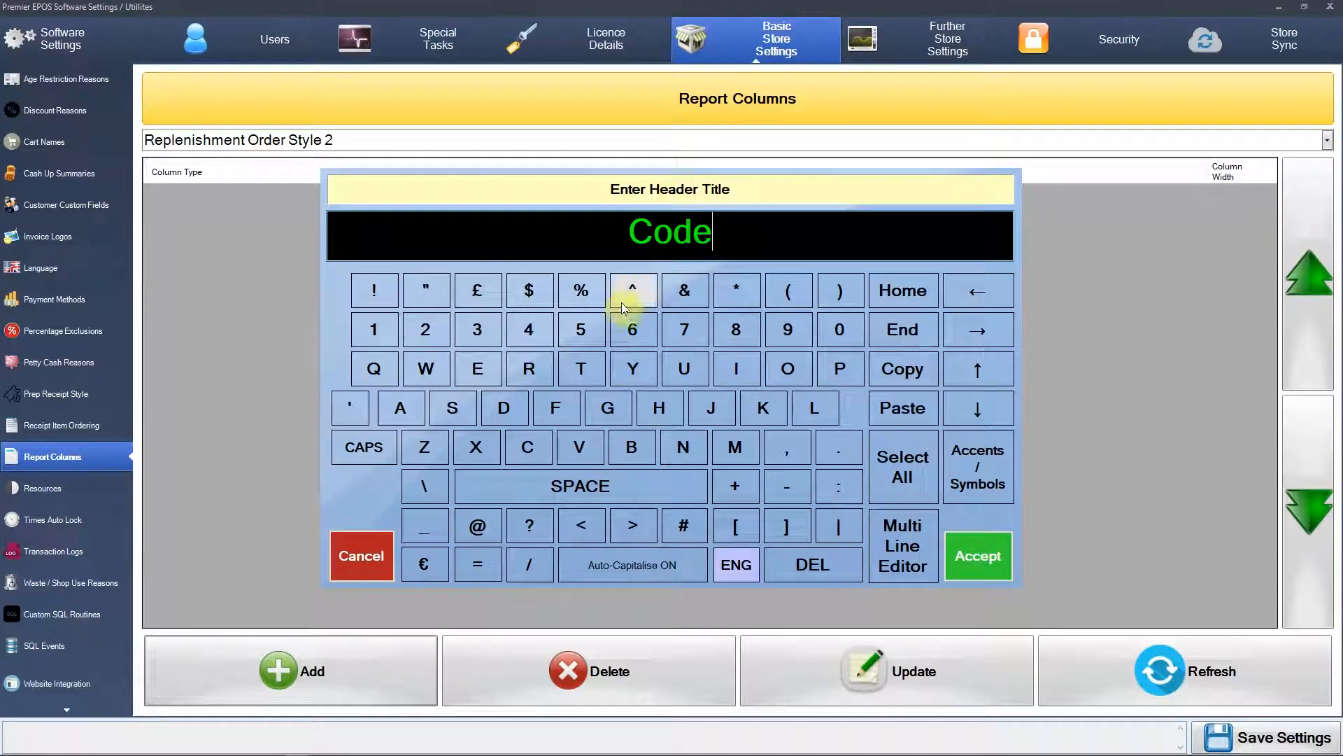
key(Return)
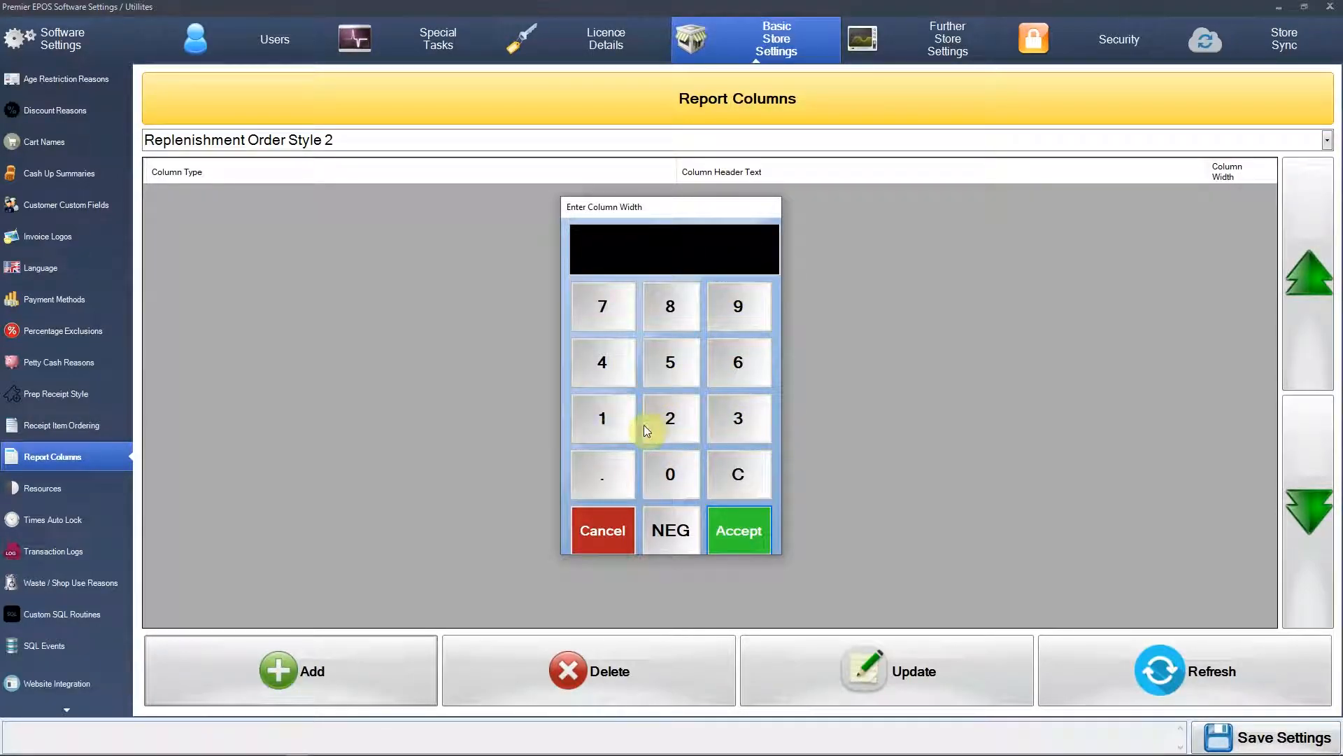
click(673, 326)
click(670, 490)
click(736, 526)
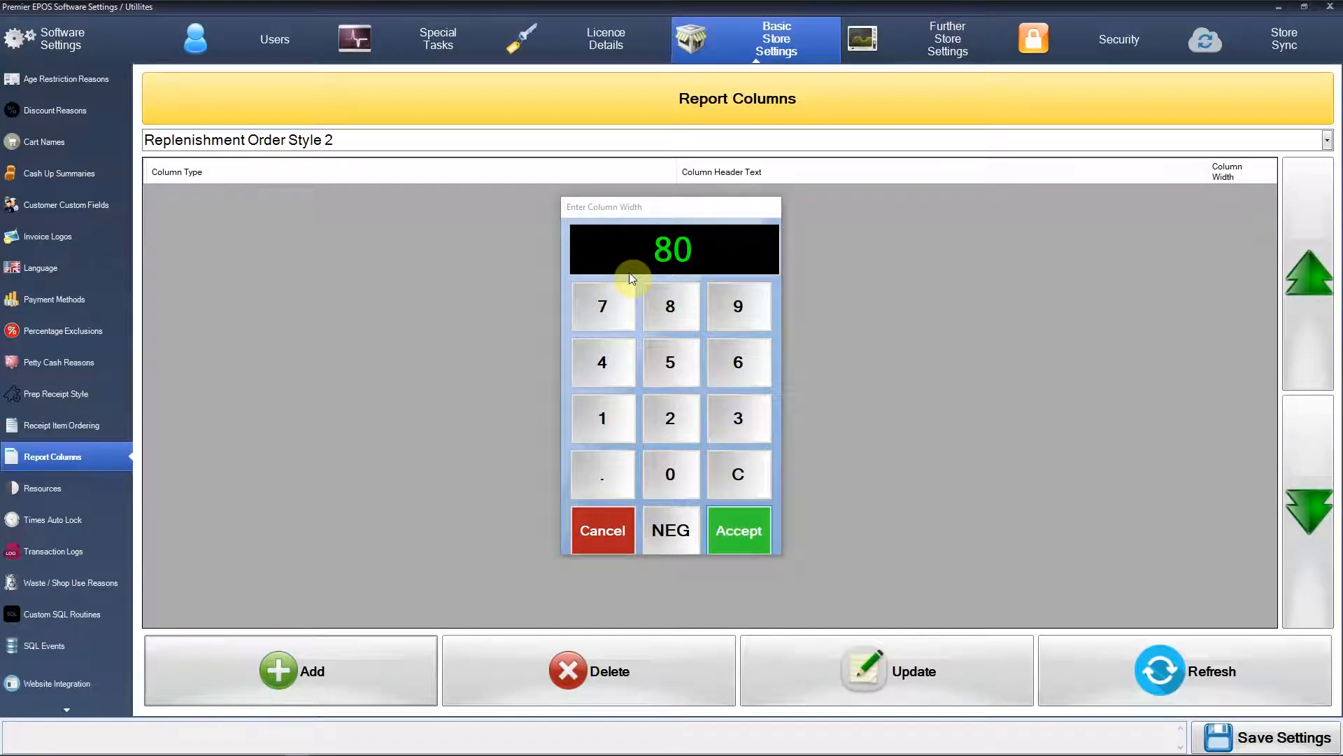
Step: Add a Unit Quantity column to the Replenishment Order Style 2 report with header Unit and width 80
click(287, 670)
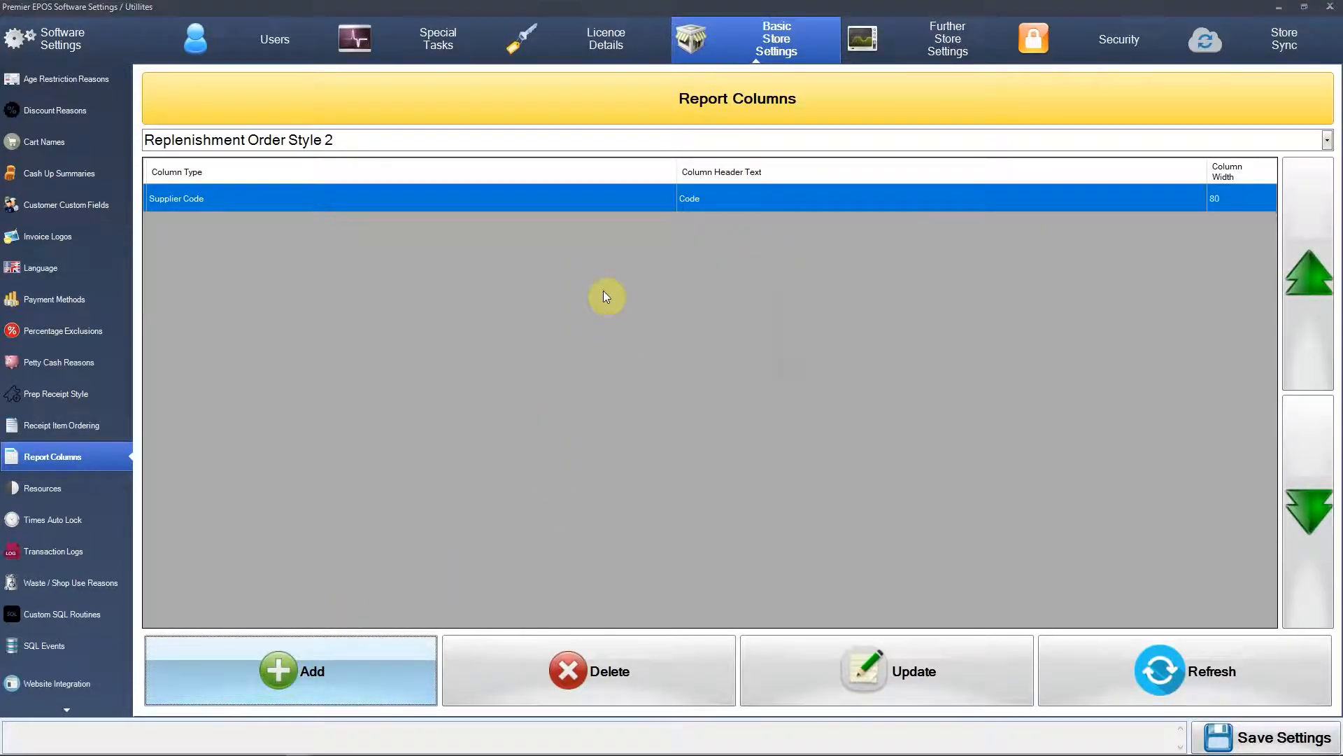
click(553, 305)
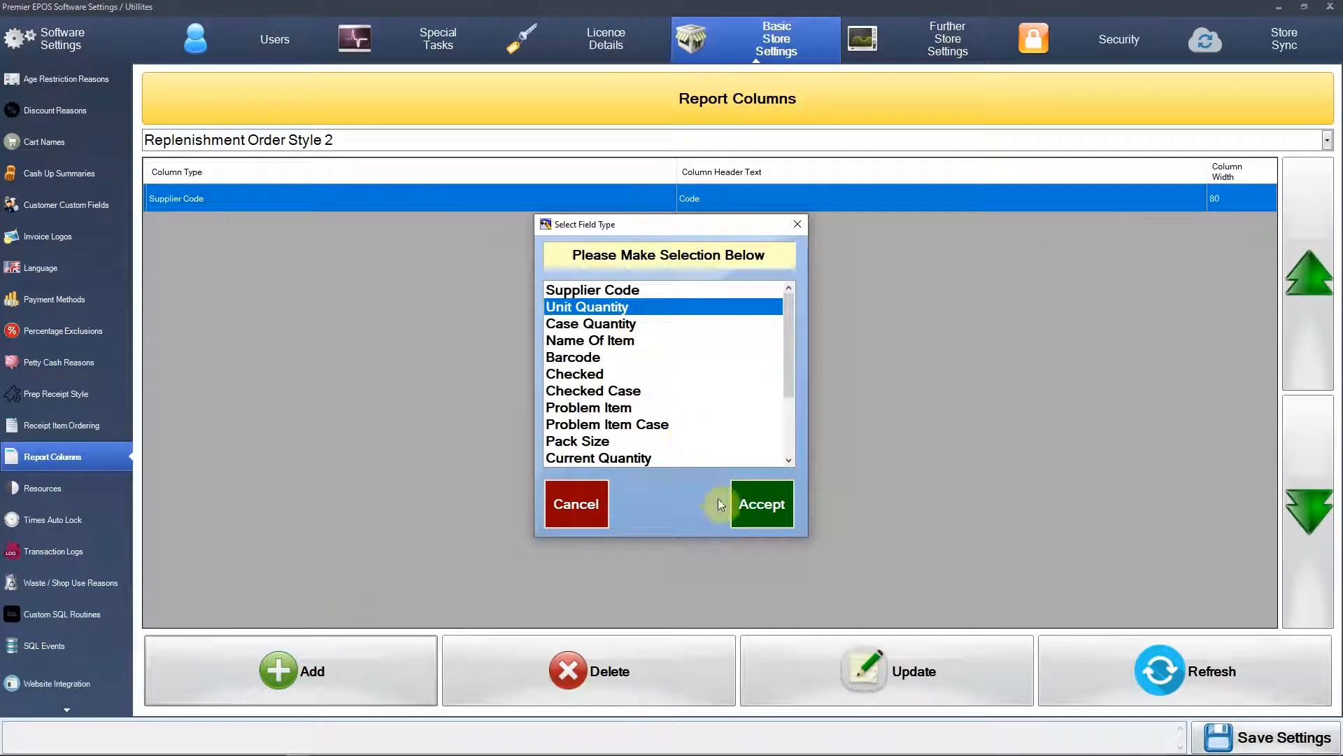
key(Return)
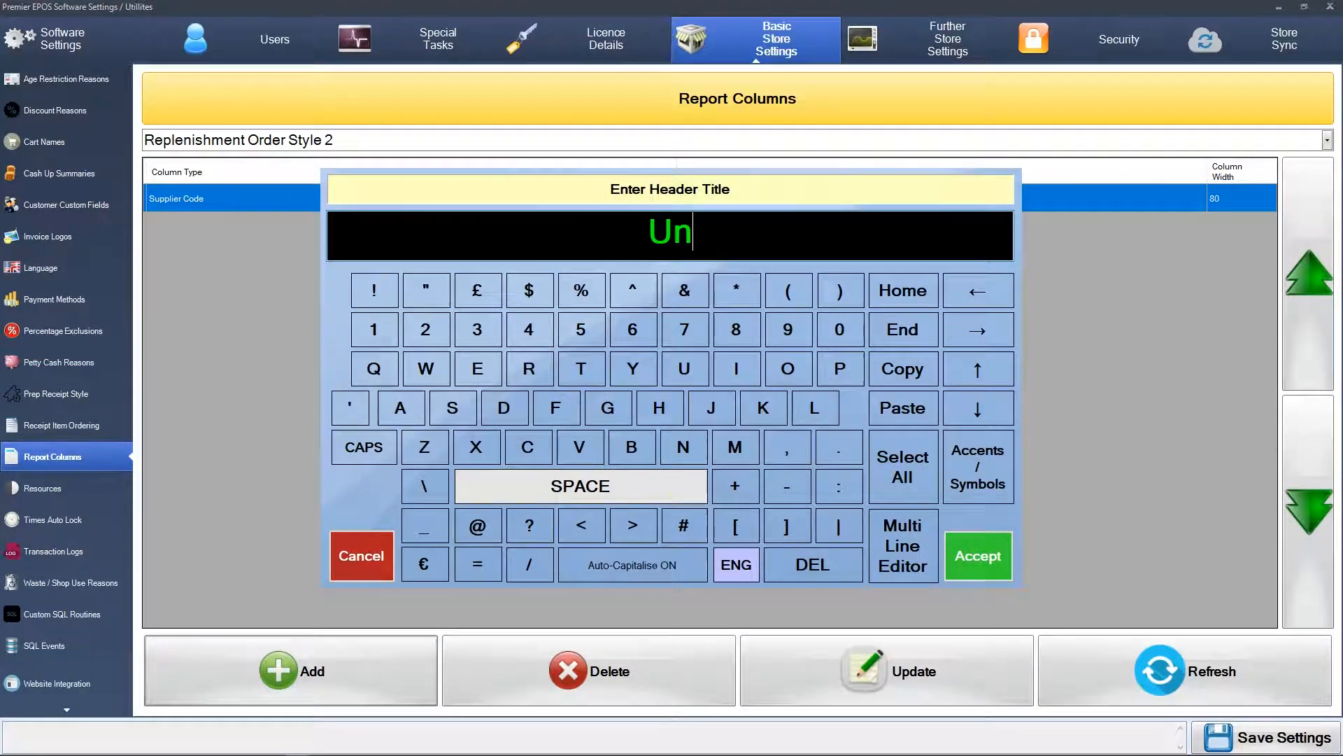
click(988, 565)
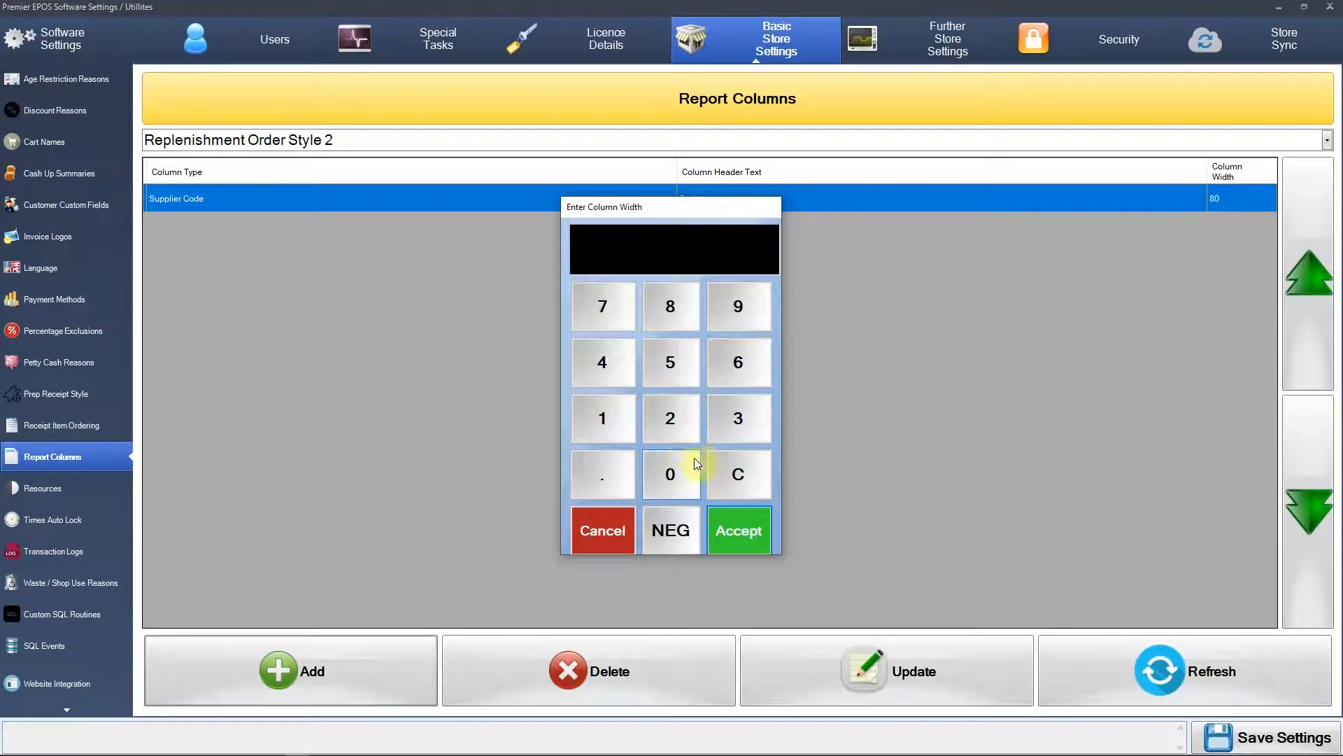
click(670, 306)
click(669, 473)
click(739, 531)
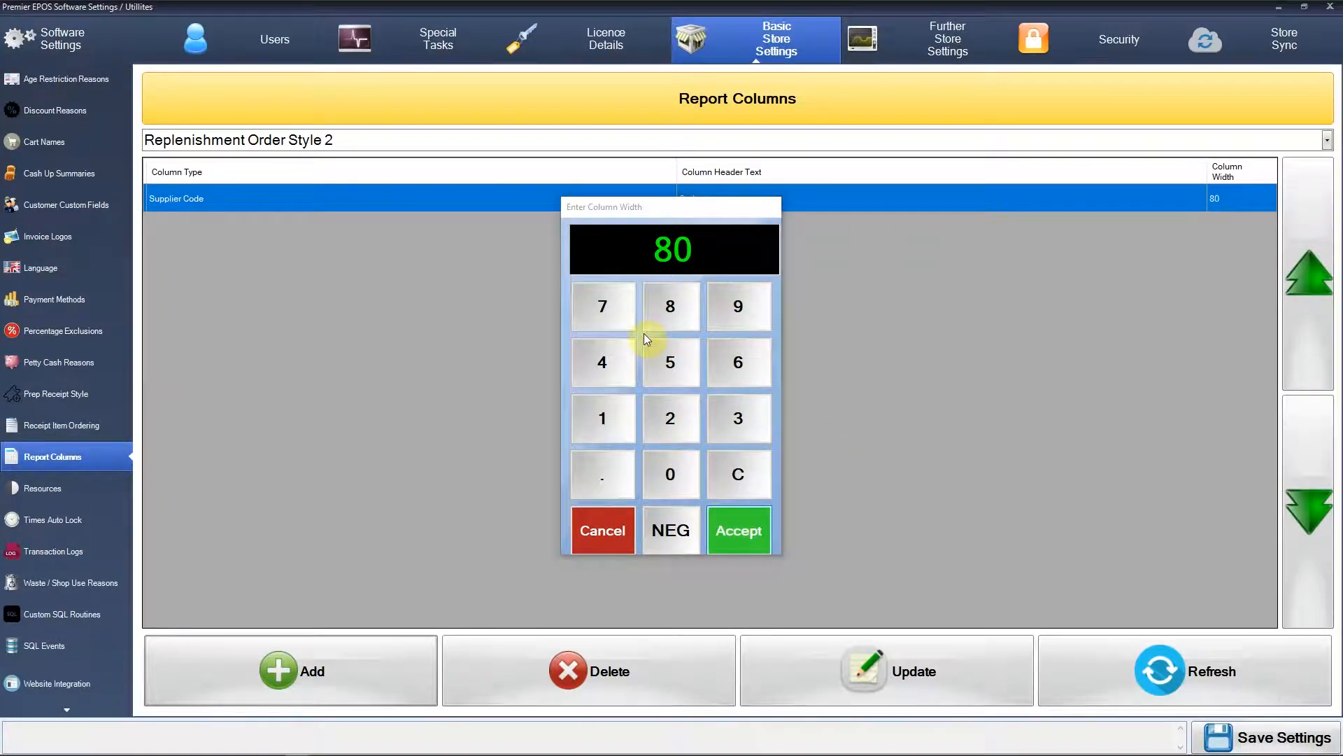
Step: Add a Name Of Item column to the Replenishment Order Style 2 report with header Name and width 250
click(326, 648)
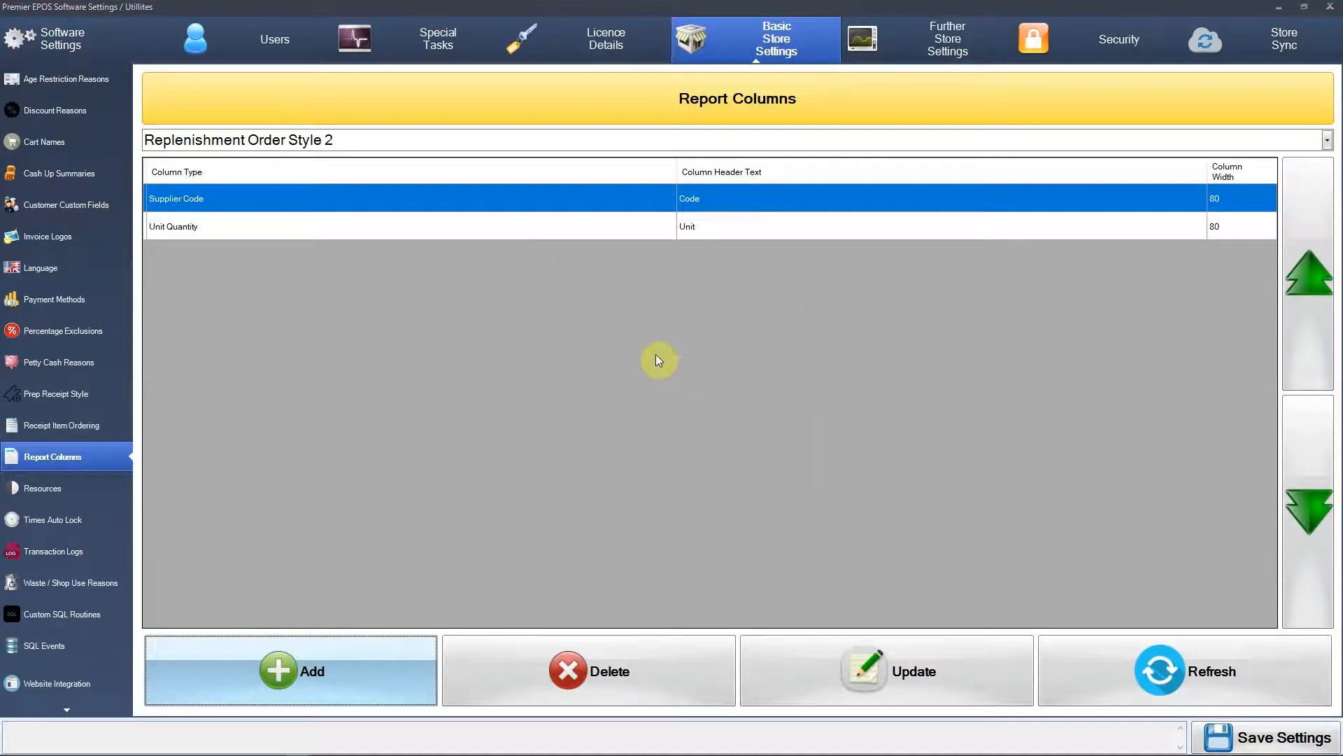
double_click(619, 342)
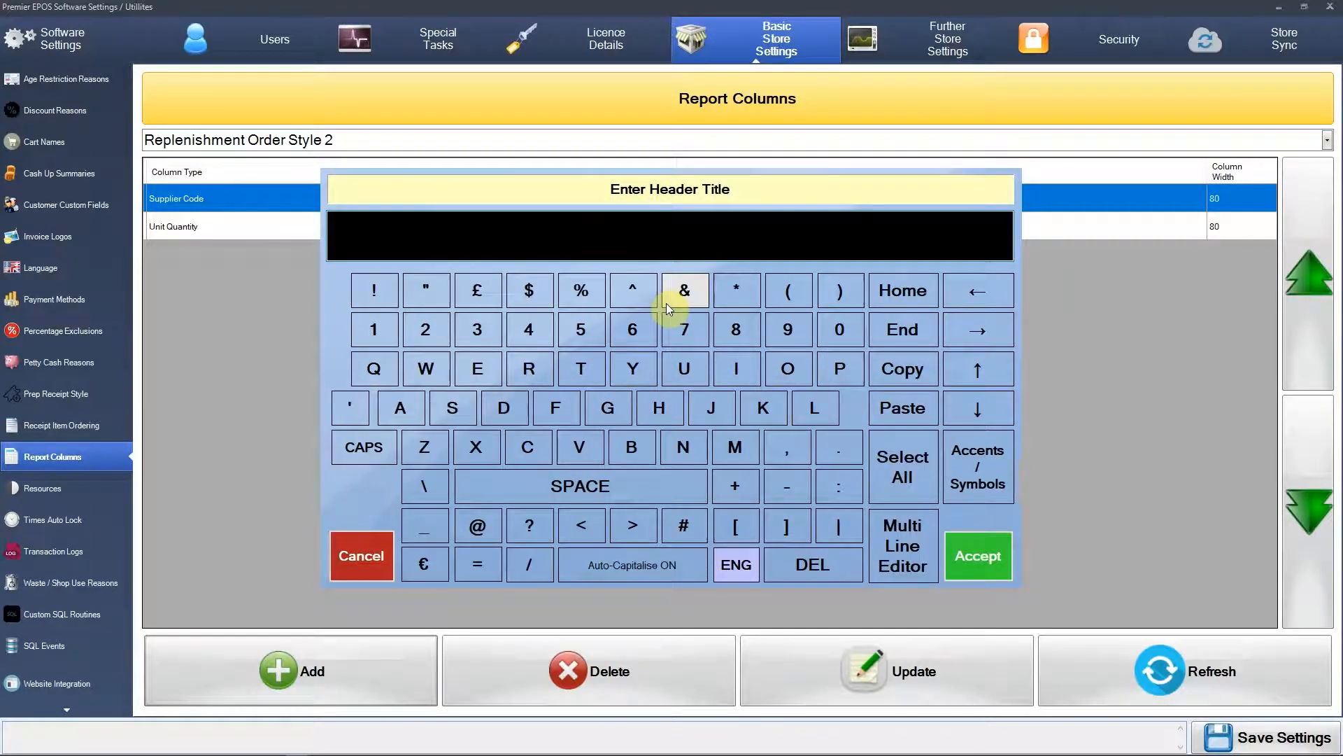
text(Name)
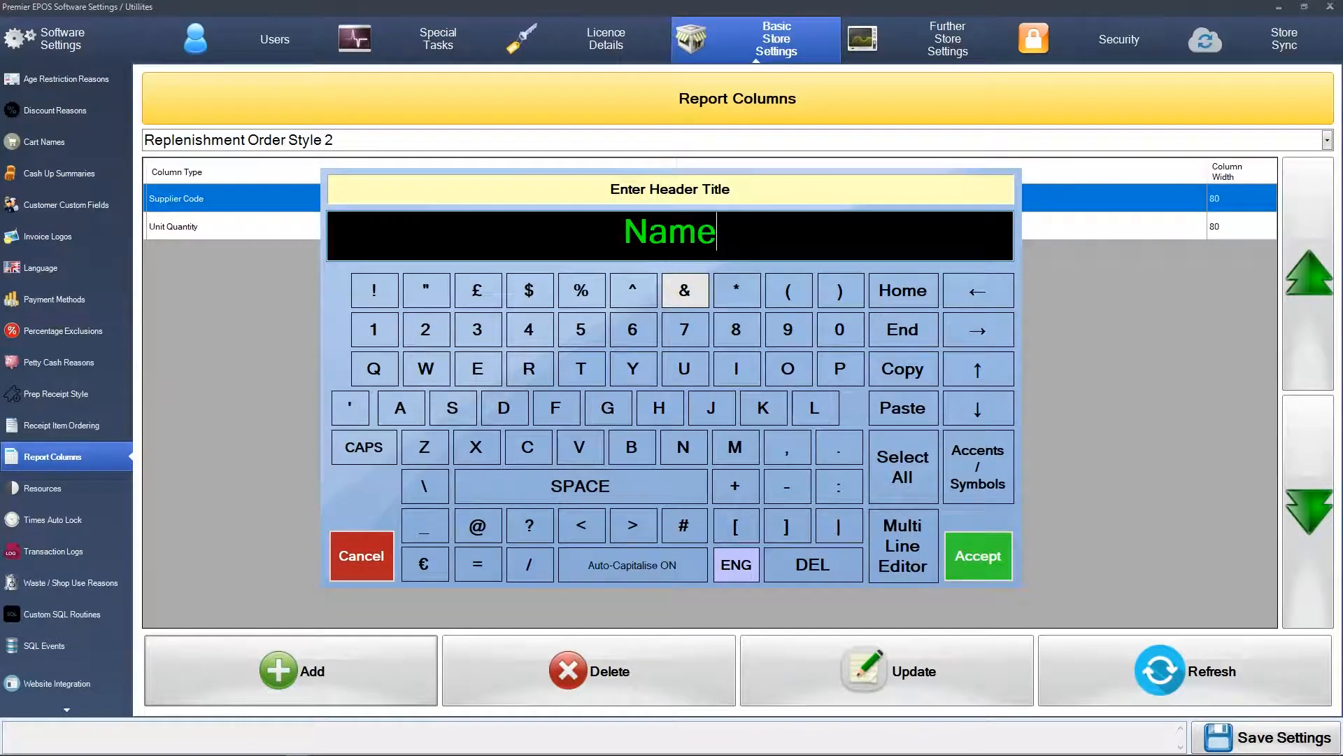
click(977, 554)
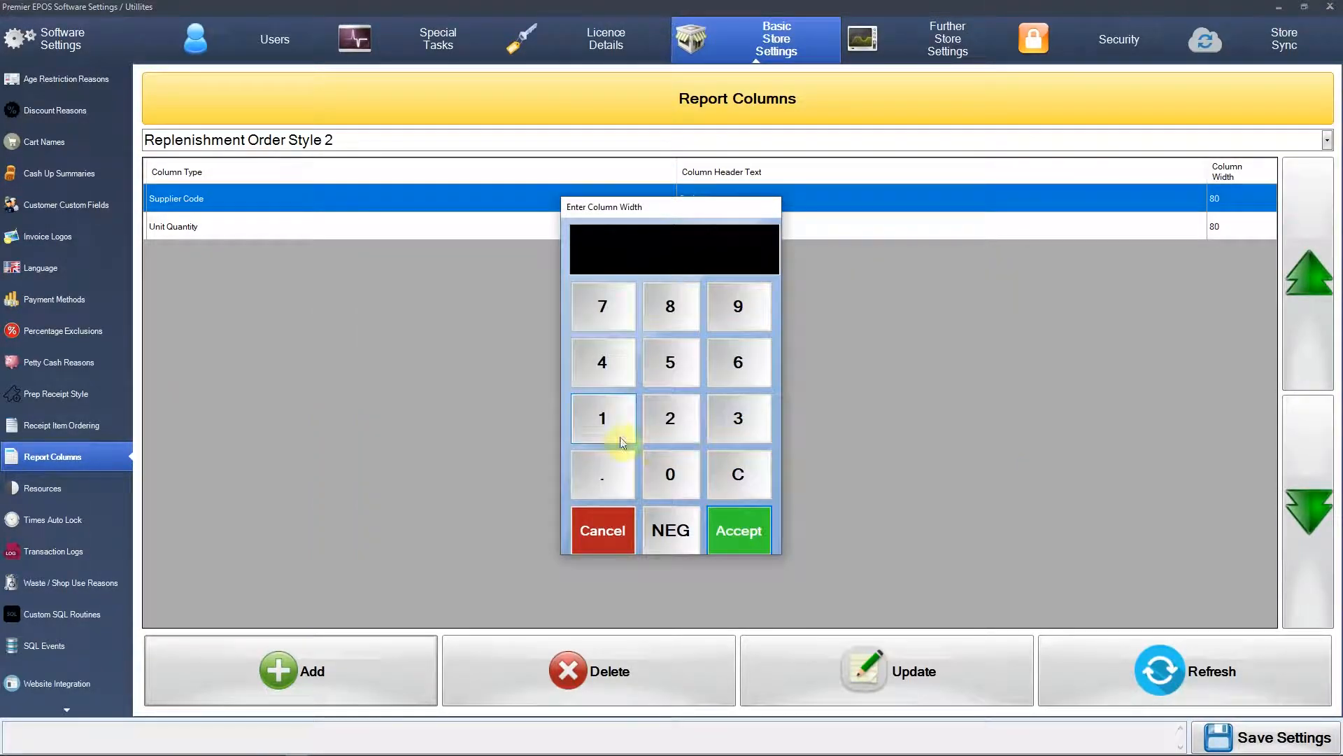
click(666, 421)
click(668, 367)
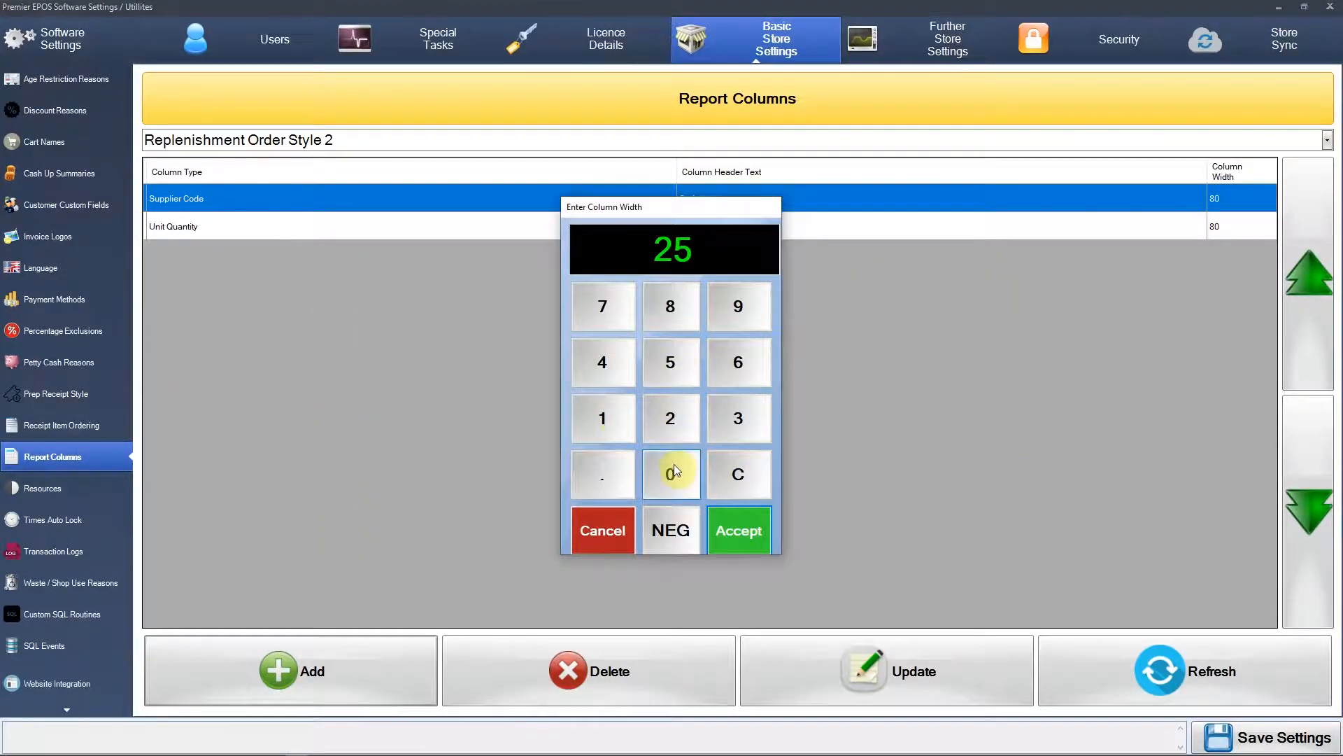
click(712, 516)
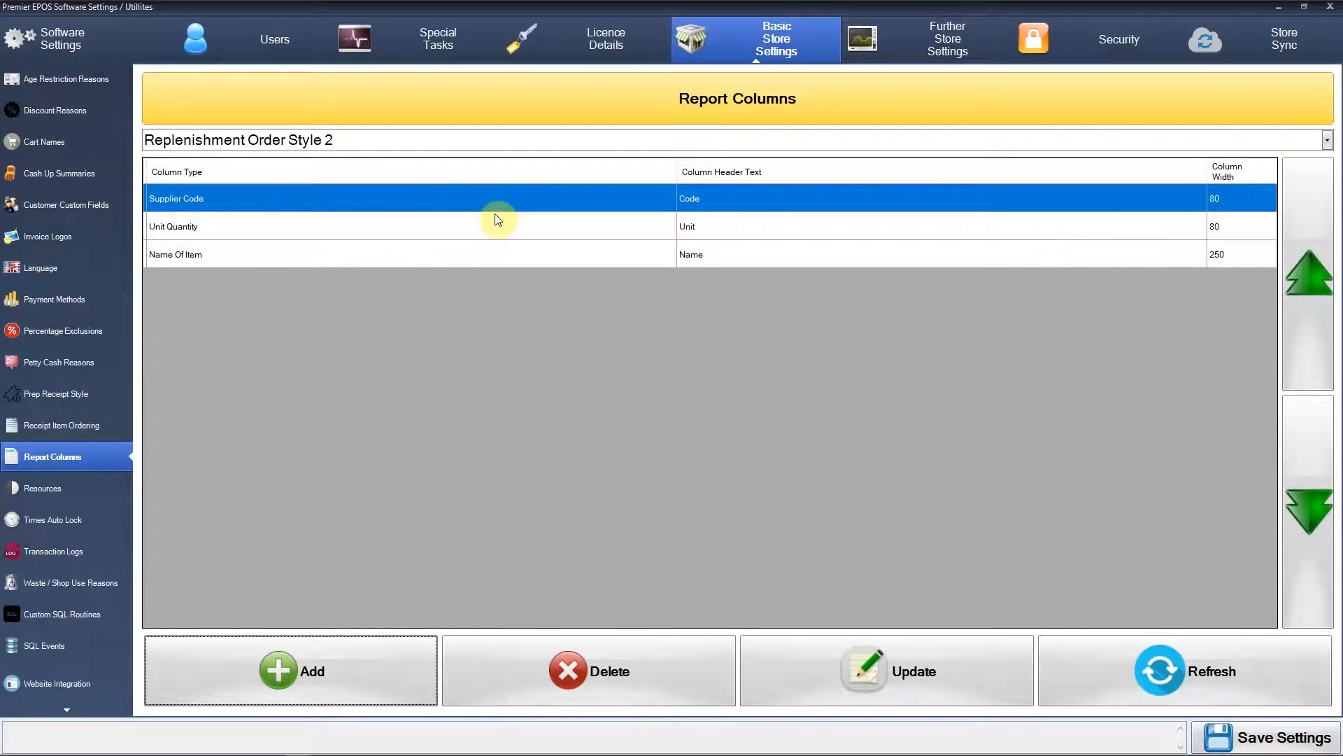
Step: Save the report column settings and reopen the Replenishment Manager
click(1252, 736)
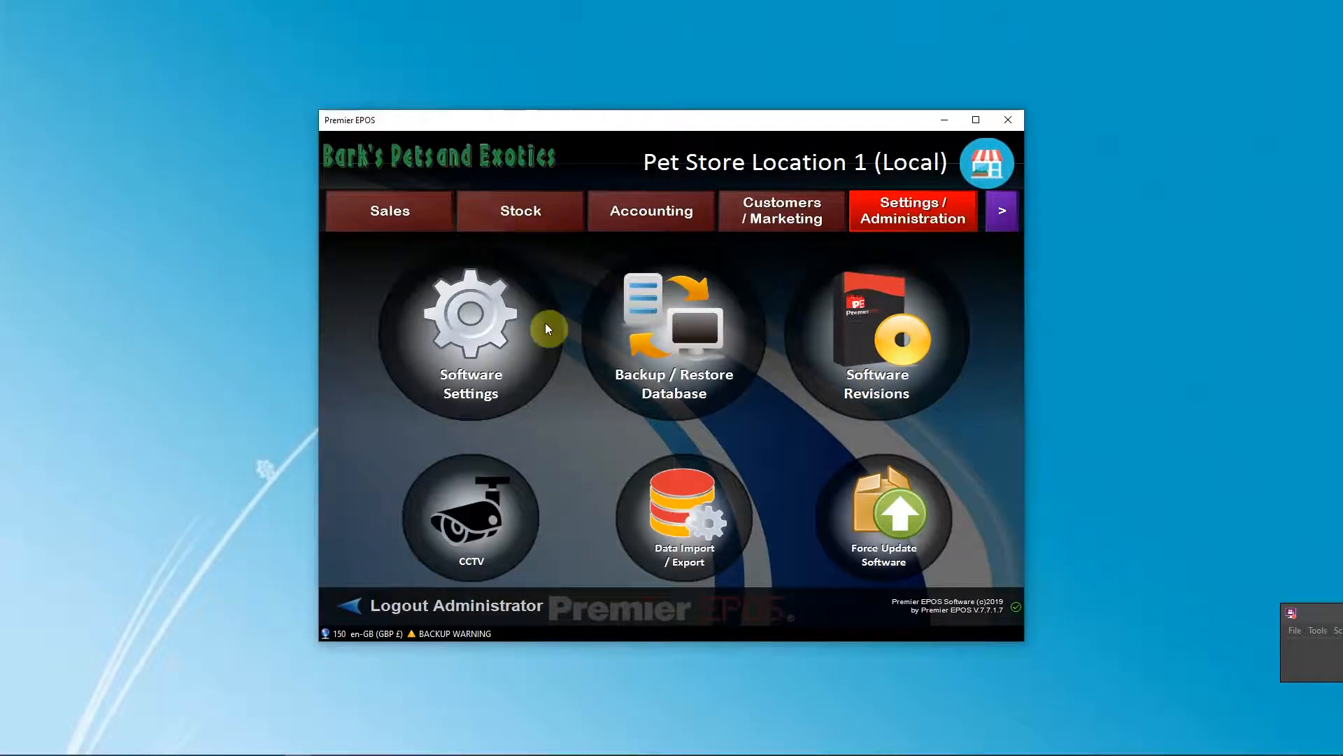
click(521, 210)
click(652, 325)
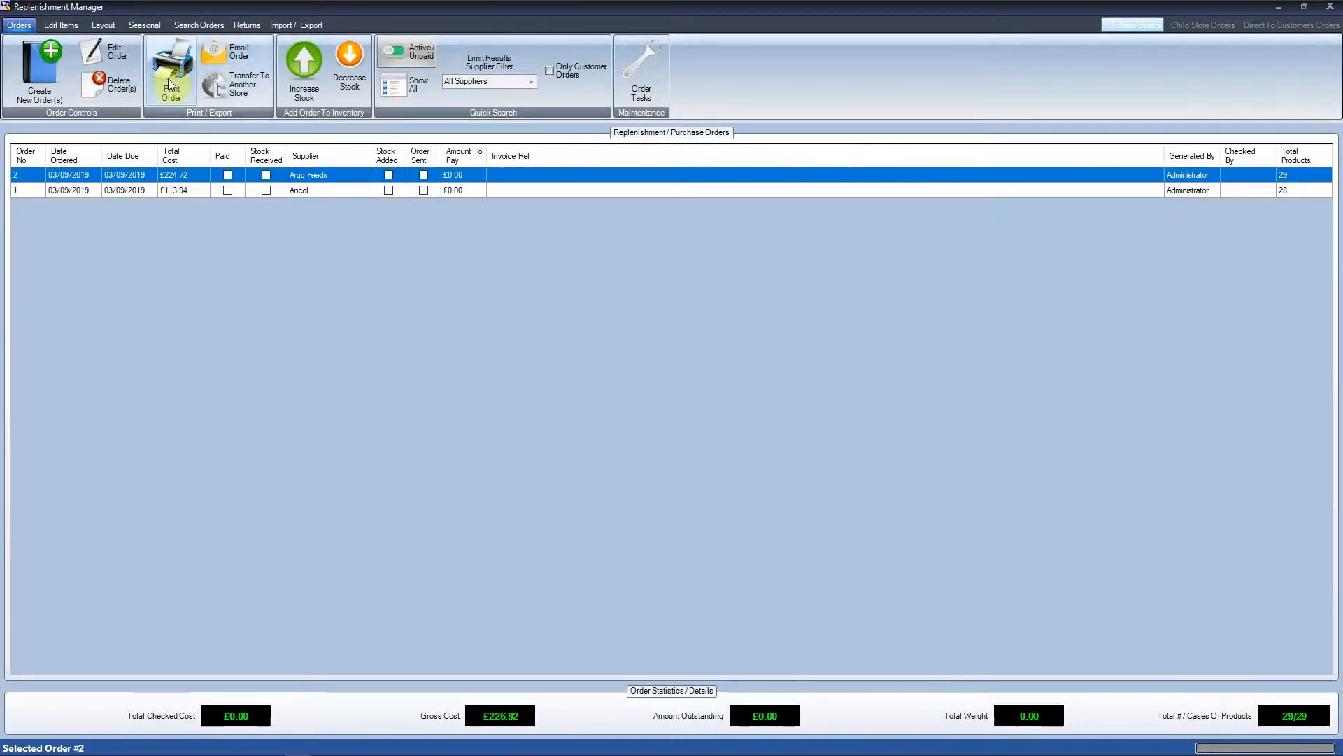
Step: Preview the selected Argo Feeds order as a printed report using the Standard Template, then close the preview
click(168, 78)
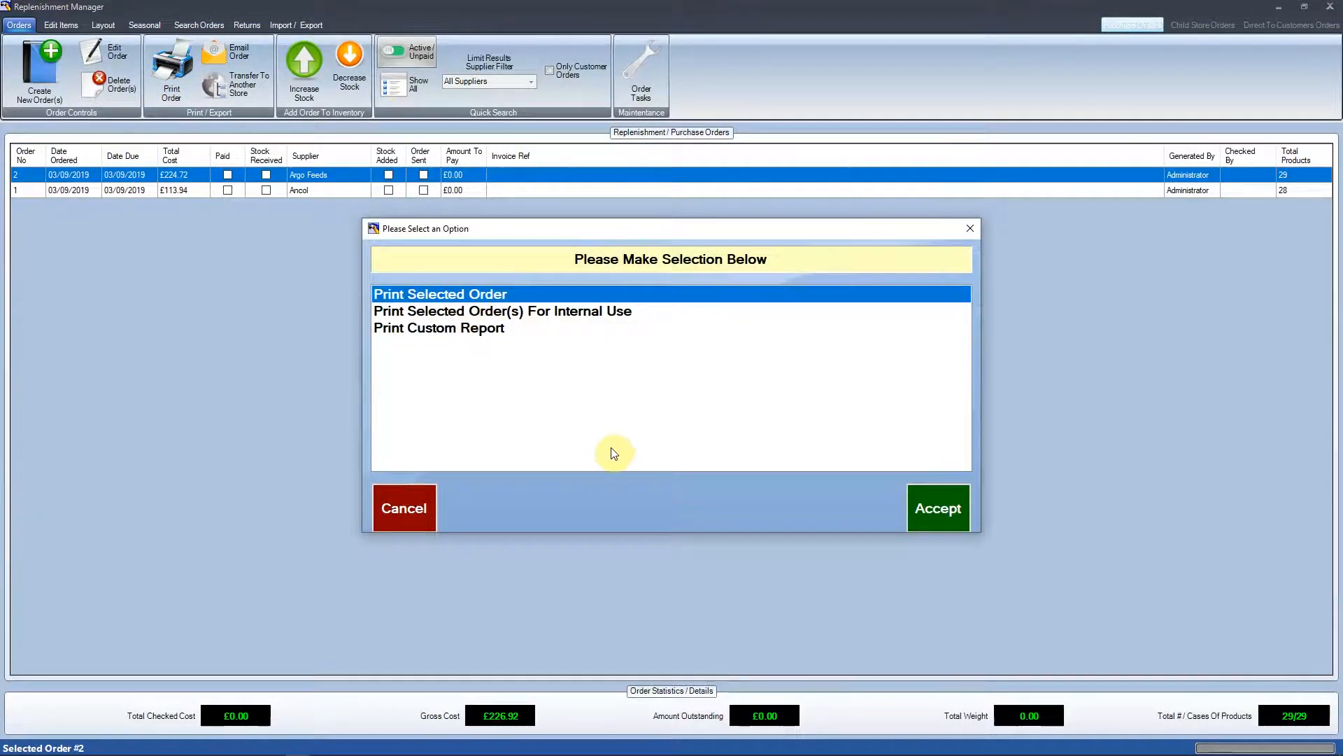
click(935, 504)
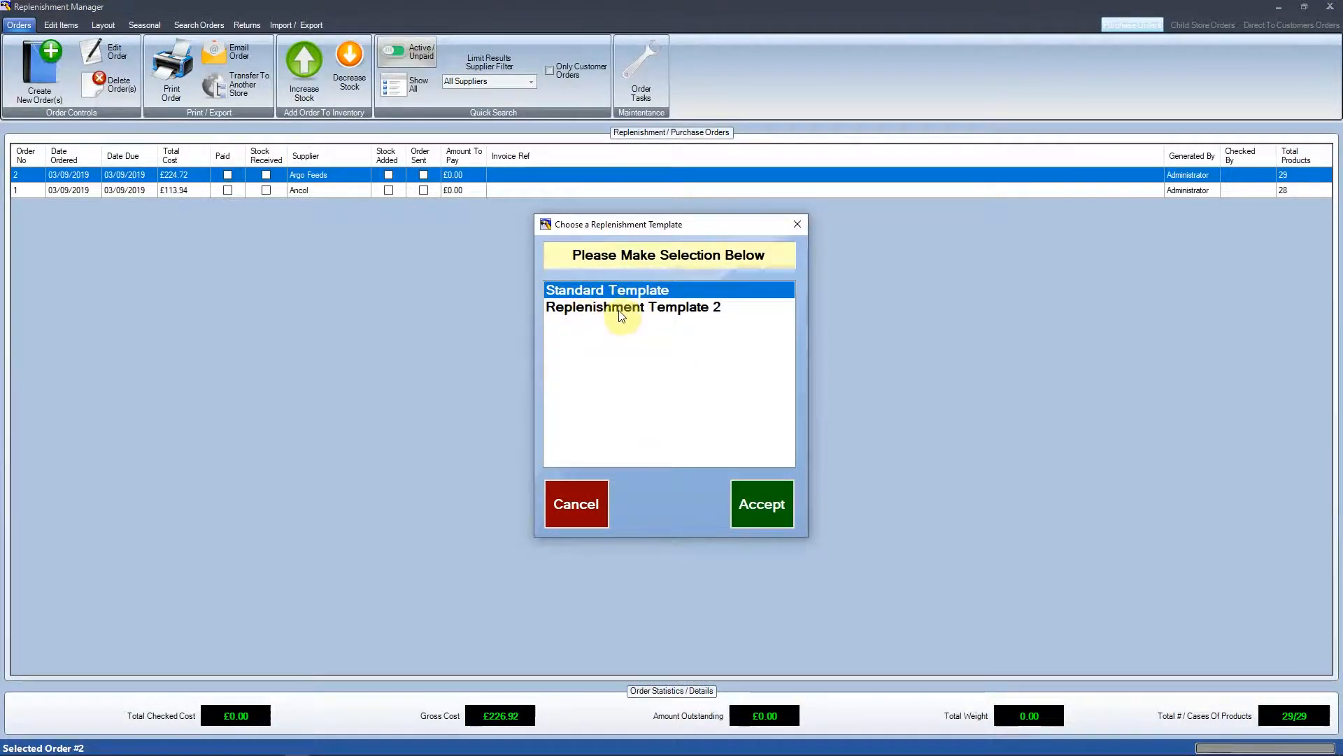
click(763, 504)
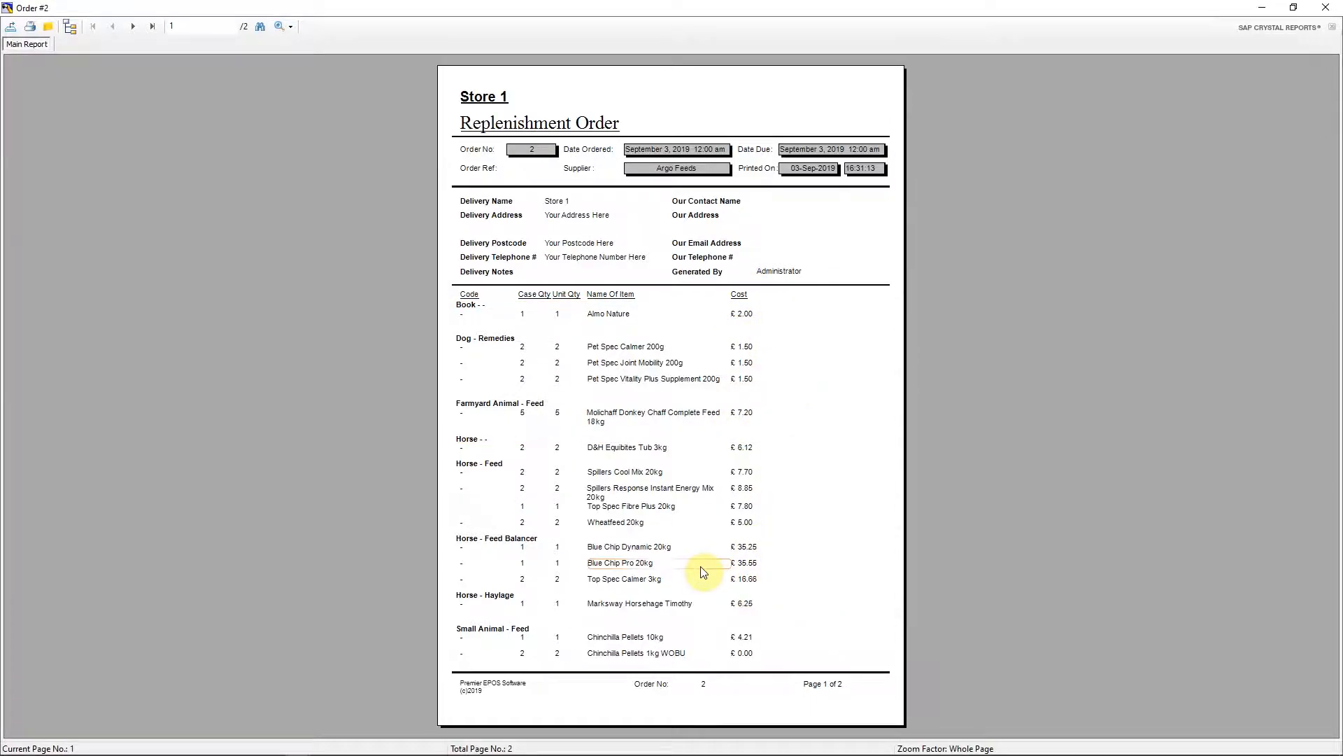
click(1335, 8)
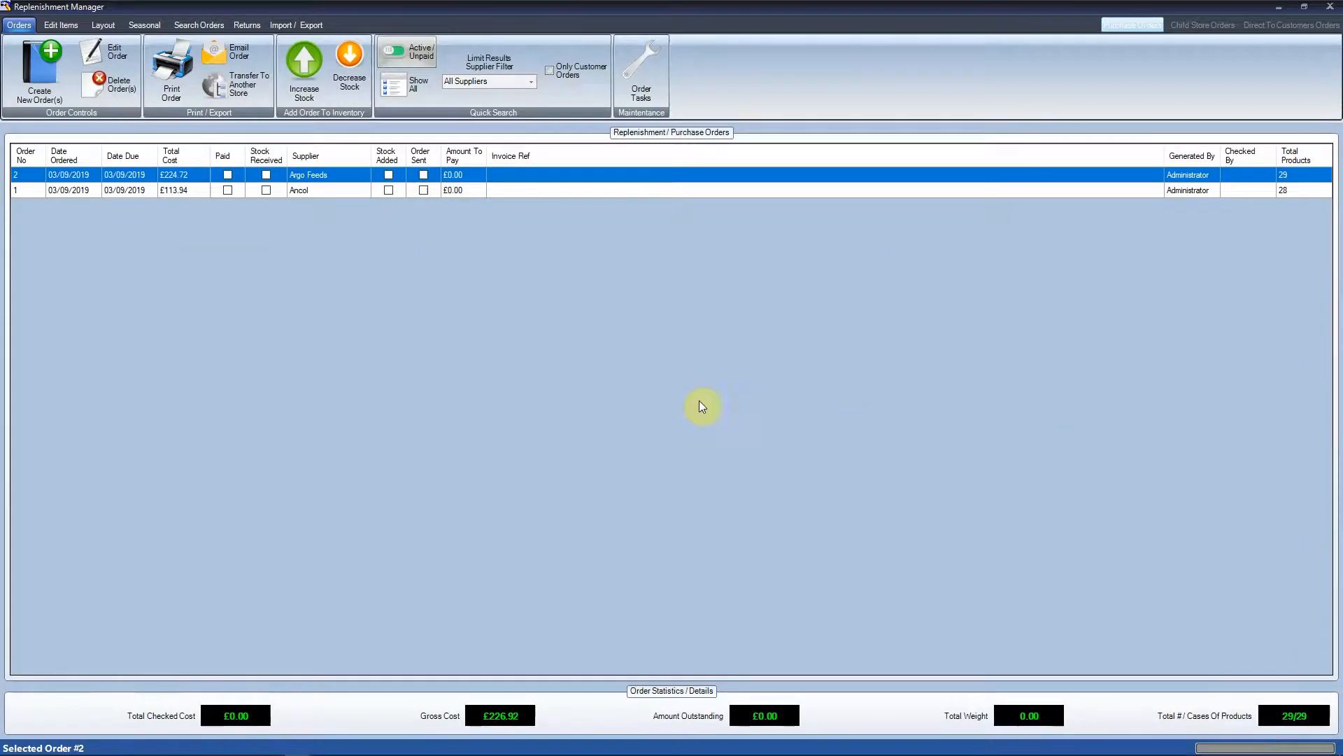
Step: Preview the same Argo Feeds order for printing with Replenishment Template 2 and close the report
click(171, 74)
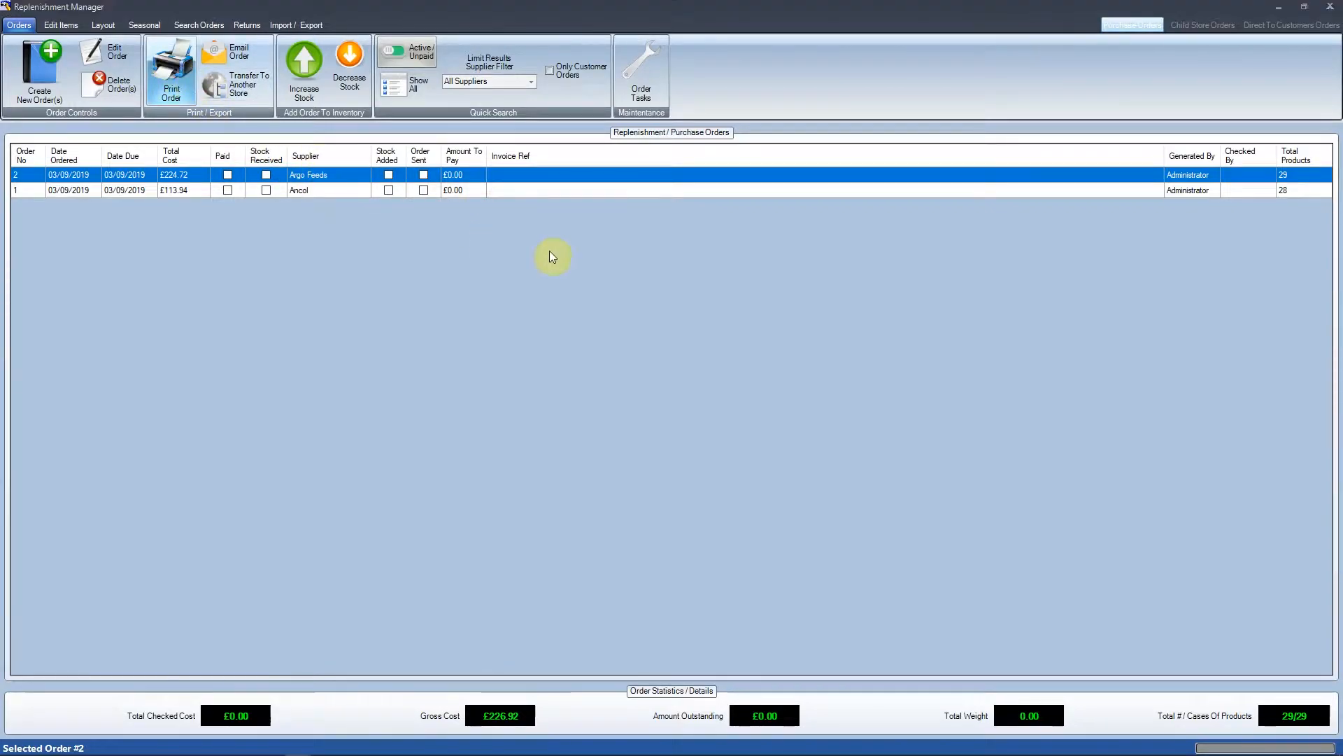
click(949, 494)
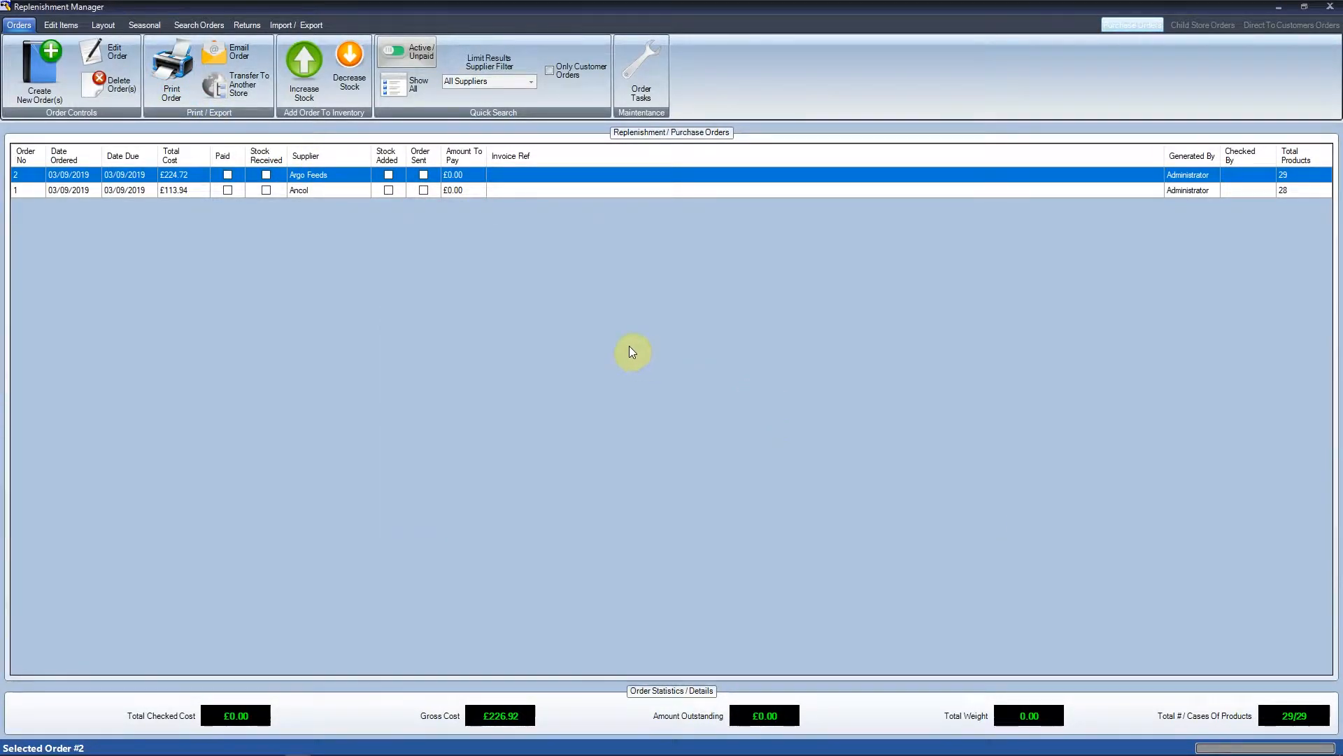
click(615, 309)
click(771, 489)
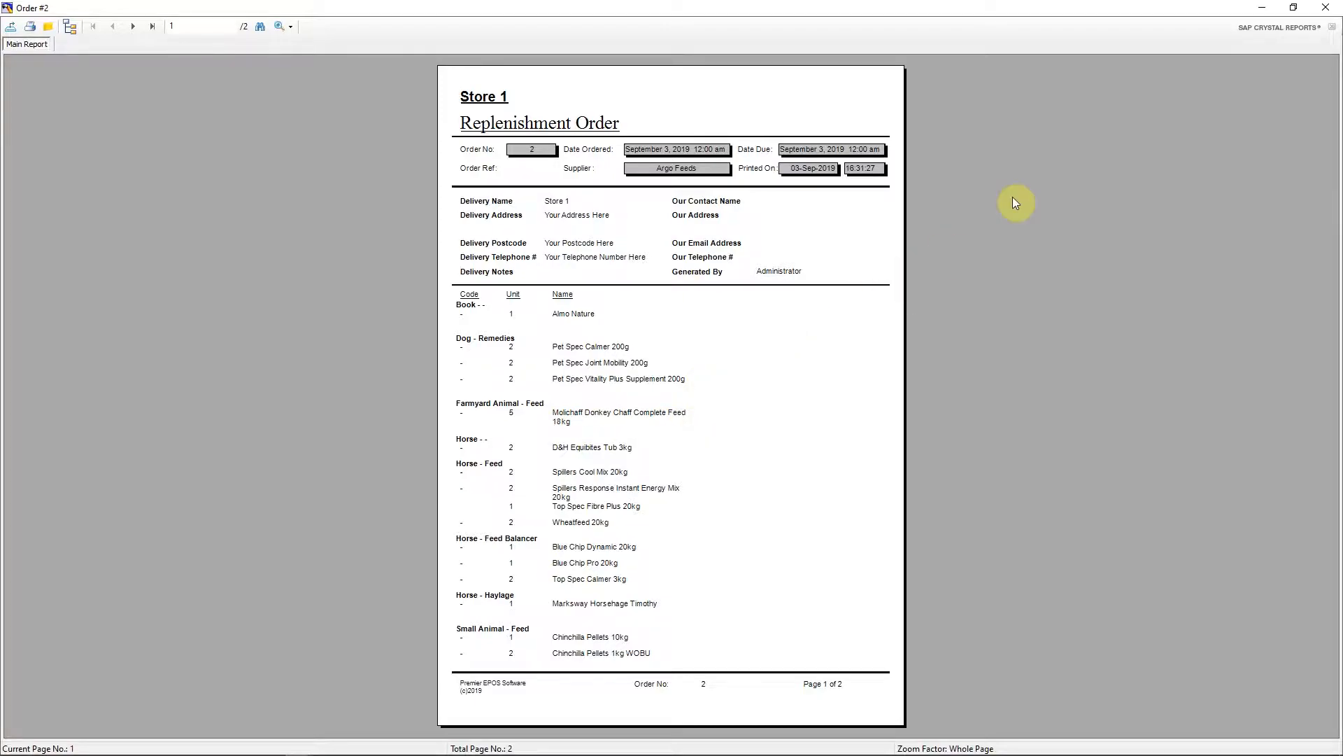
click(1325, 8)
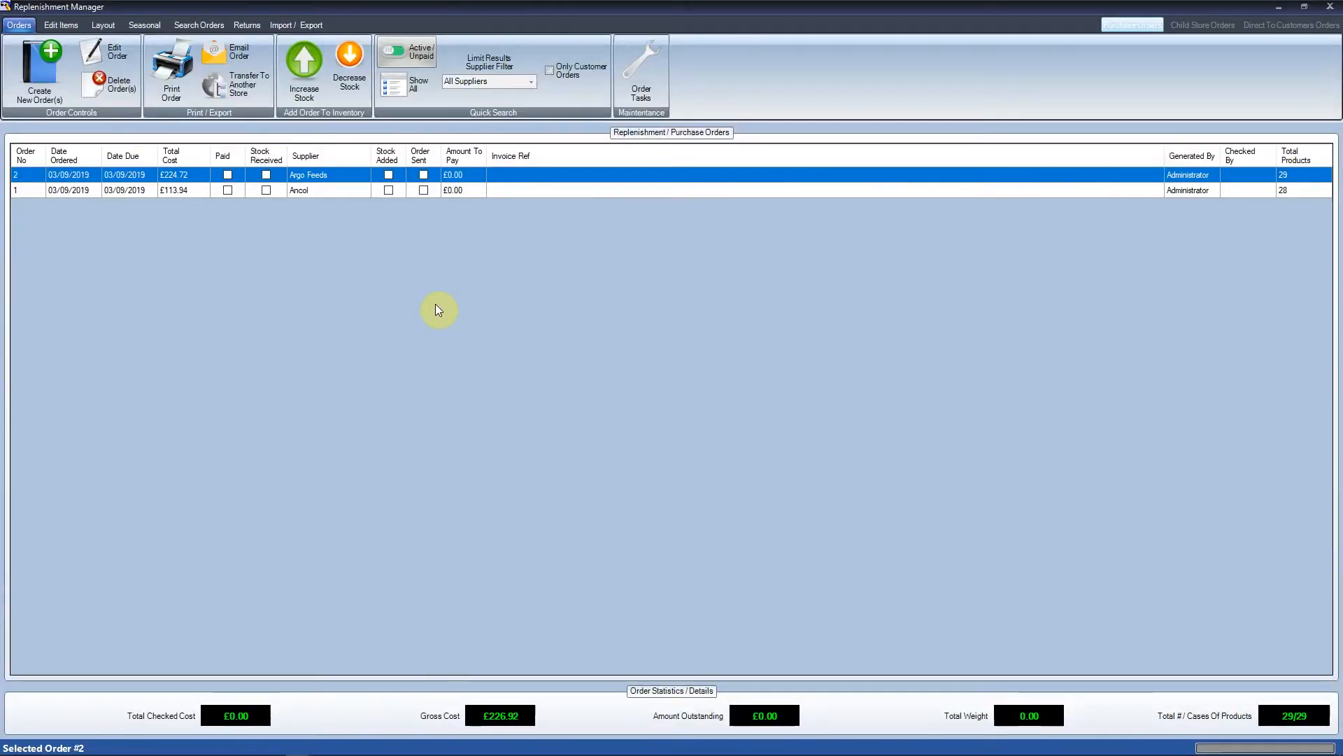